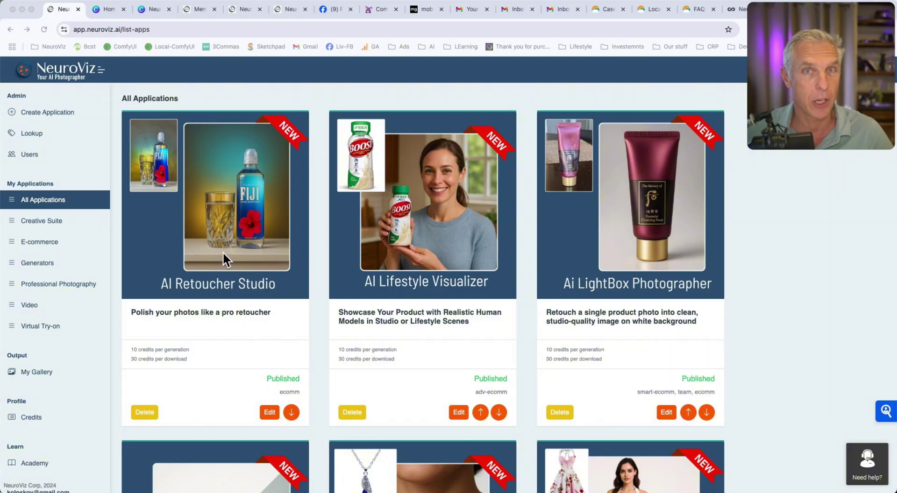
Open AI Retoucher Studio's image gallery and browse to the Selects folder for upload.
{"action": "left_click", "coordinate": [247, 216]}
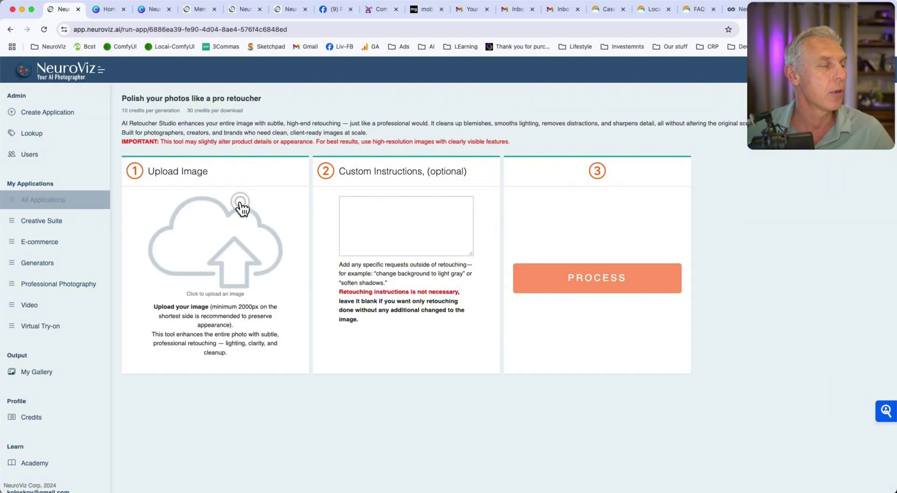
{"action": "left_click", "coordinate": [239, 219]}
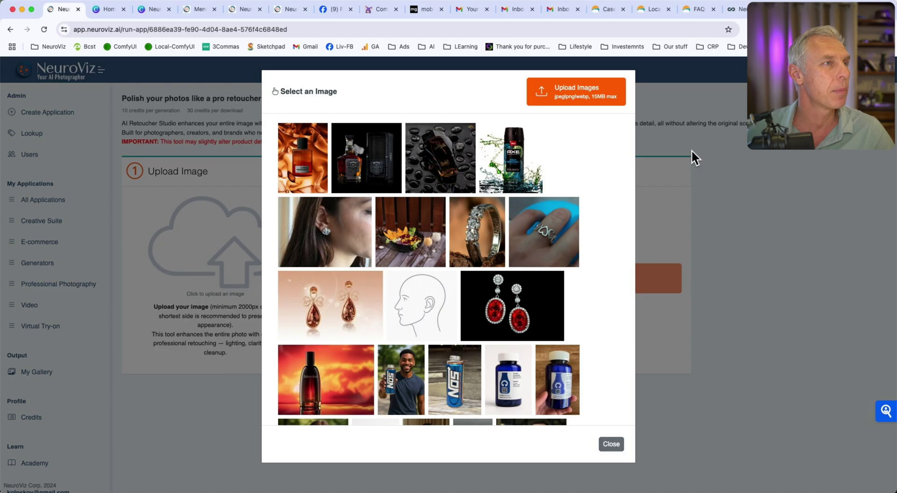
{"action": "left_click", "coordinate": [606, 103]}
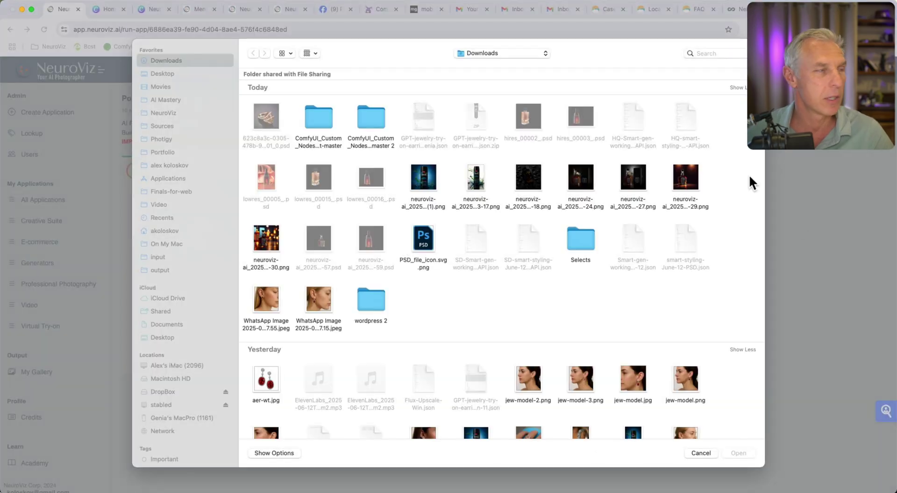
{"action": "double_click", "coordinate": [583, 237]}
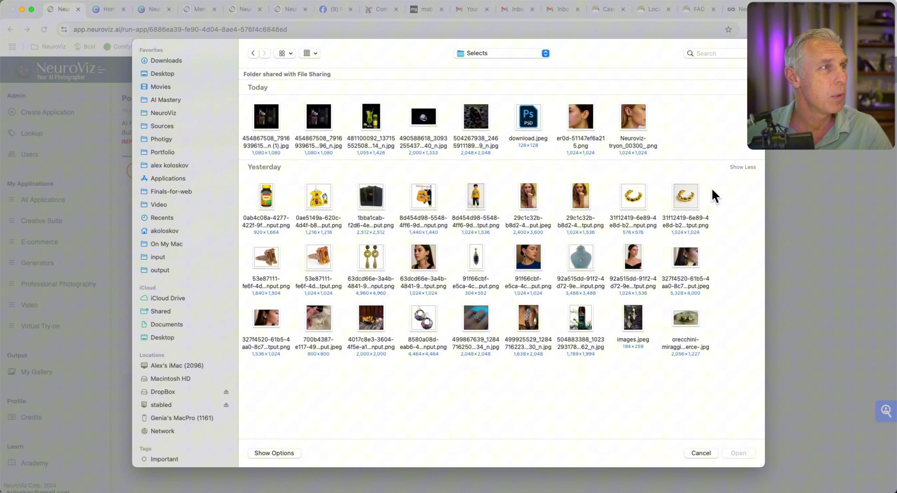
Preview the cocktail and Axe spray photos, then upload the green cocktail photo.
{"action": "left_click", "coordinate": [371, 117]}
{"action": "key", "text": "space"}
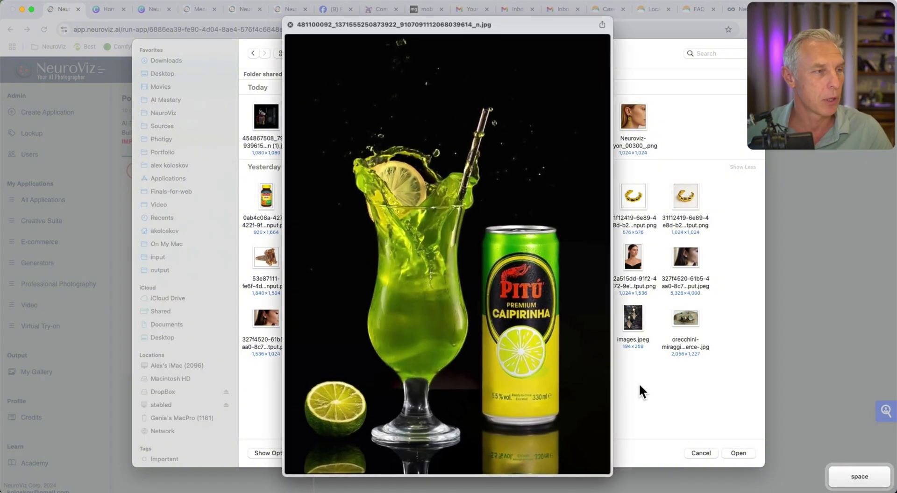
{"action": "key", "text": "space"}
{"action": "left_click", "coordinate": [582, 316]}
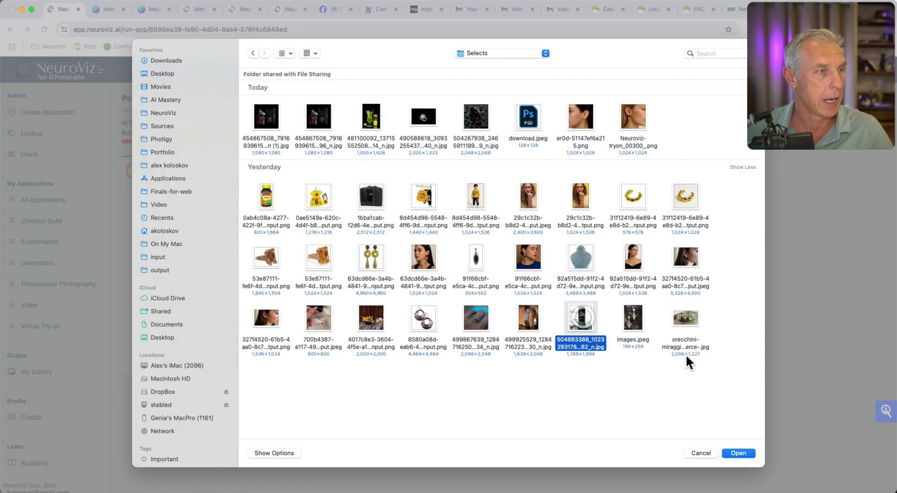
{"action": "key", "text": "space"}
{"action": "key", "text": "space"}
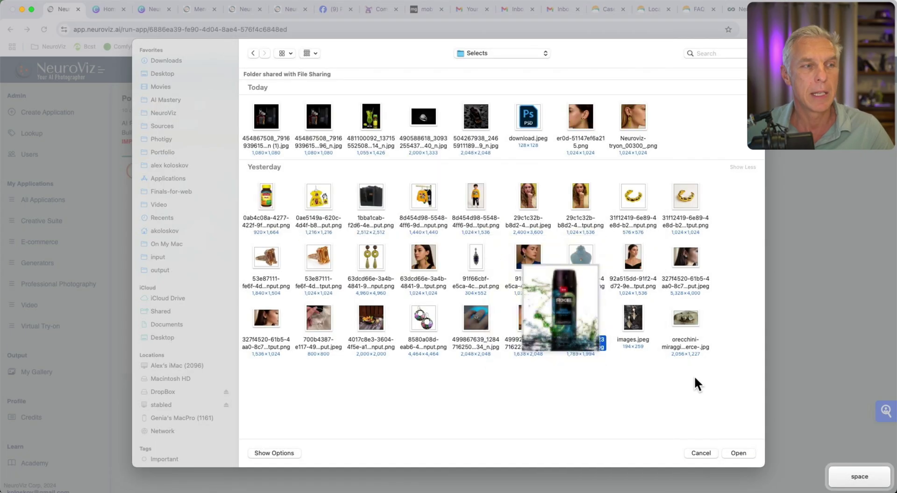
{"action": "left_click", "coordinate": [374, 123]}
{"action": "key", "text": "space"}
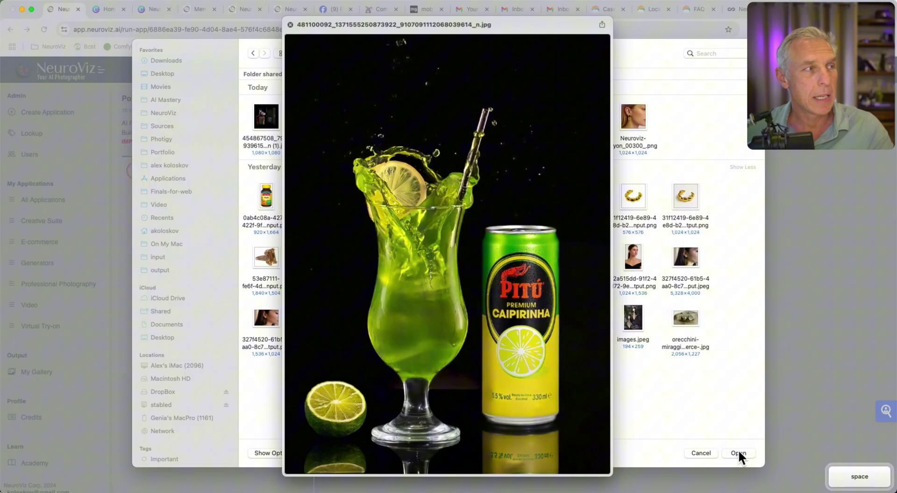
{"action": "key", "text": "space"}
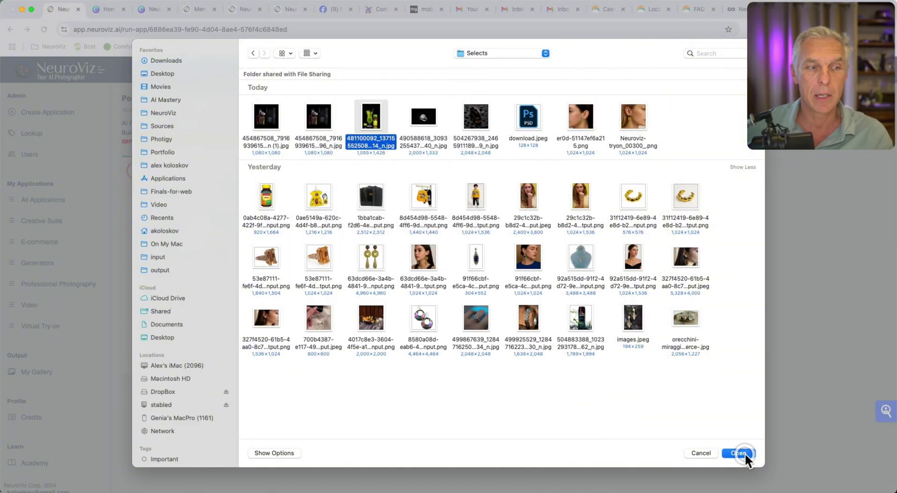
{"action": "left_click", "coordinate": [745, 453]}
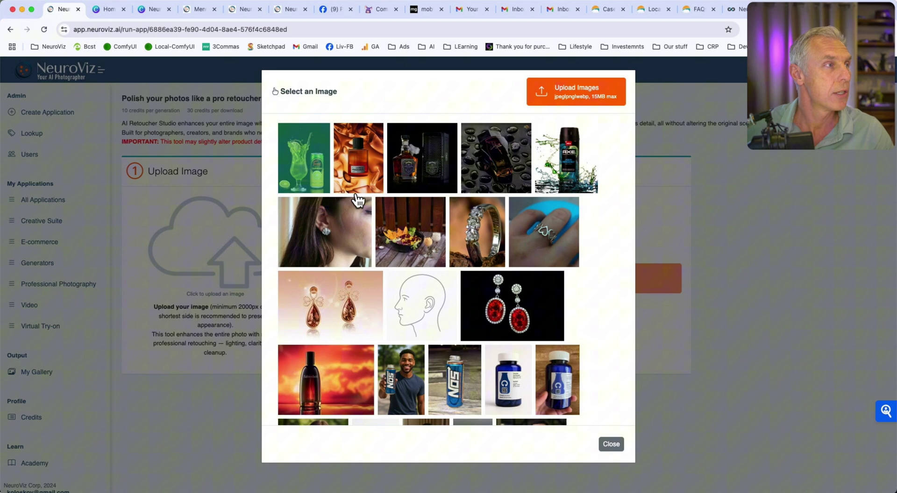
Choose the uploaded green cocktail thumbnail as the input image.
{"action": "left_click", "coordinate": [295, 154]}
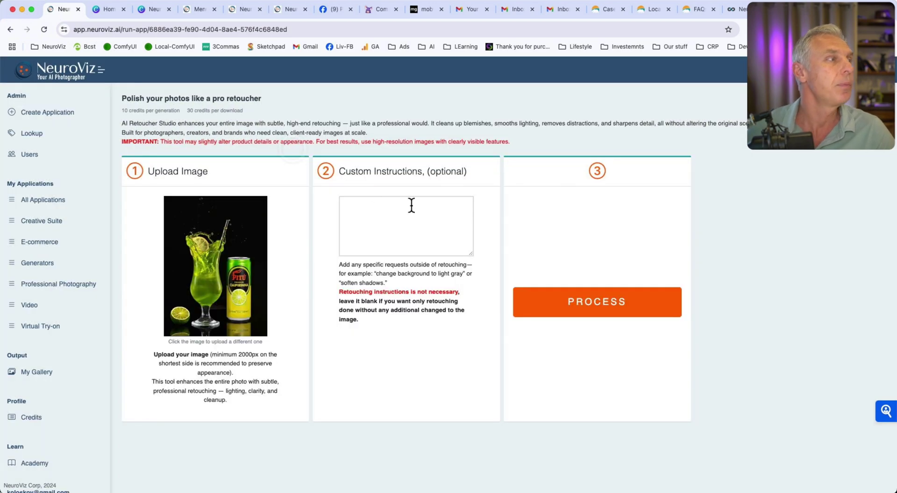
Enter 'linear gradient lighting on a background, professional advertising studio photography', correcting the 'gradeint' typo.
{"action": "left_click", "coordinate": [381, 211]}
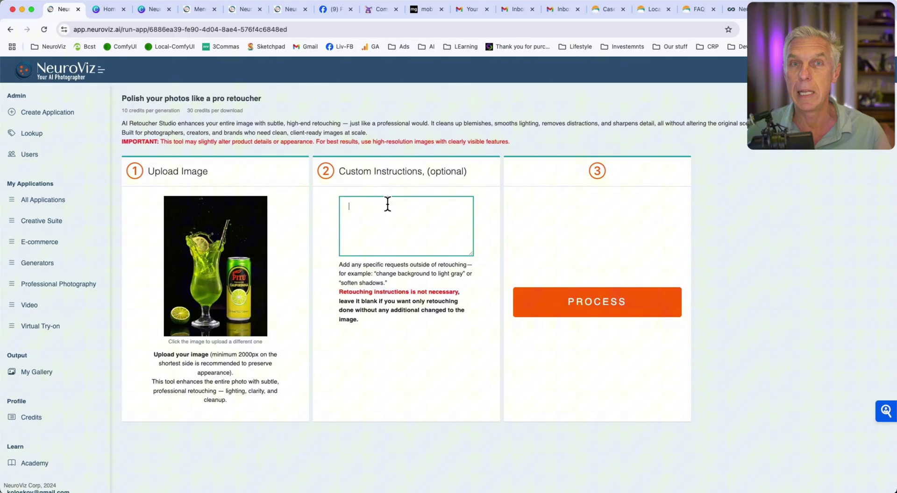
{"action": "type", "text": "linear "}
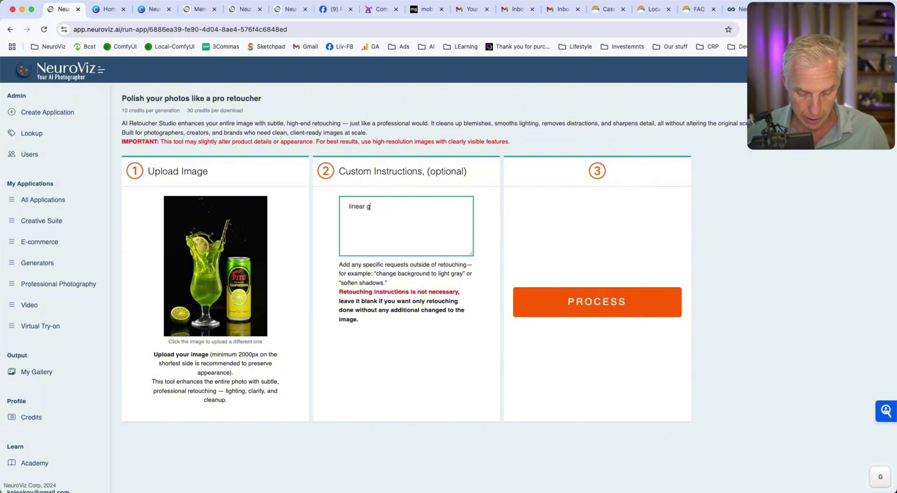
{"action": "type", "text": "gradeint lighting on"}
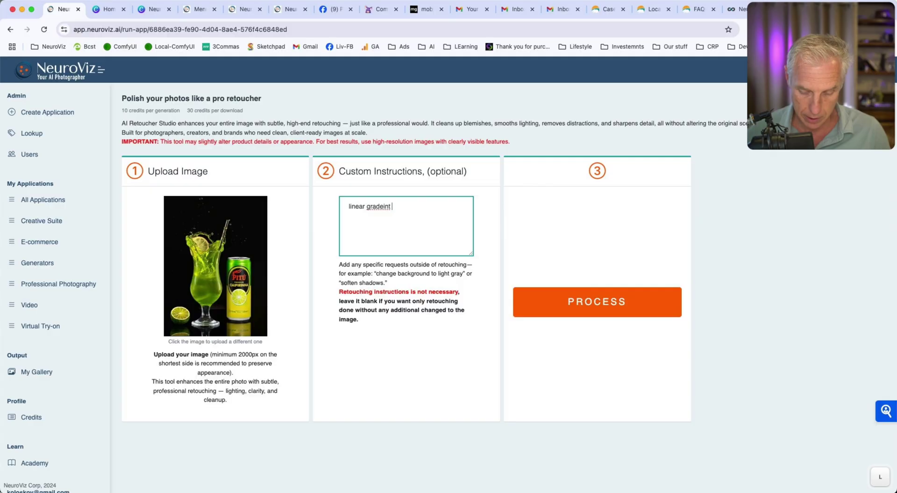
{"action": "type", "text": " a "}
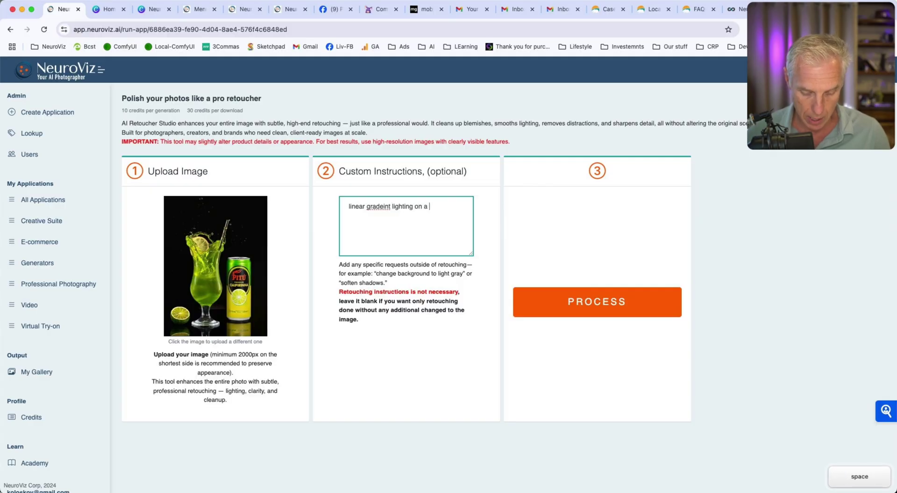
{"action": "type", "text": "background"}
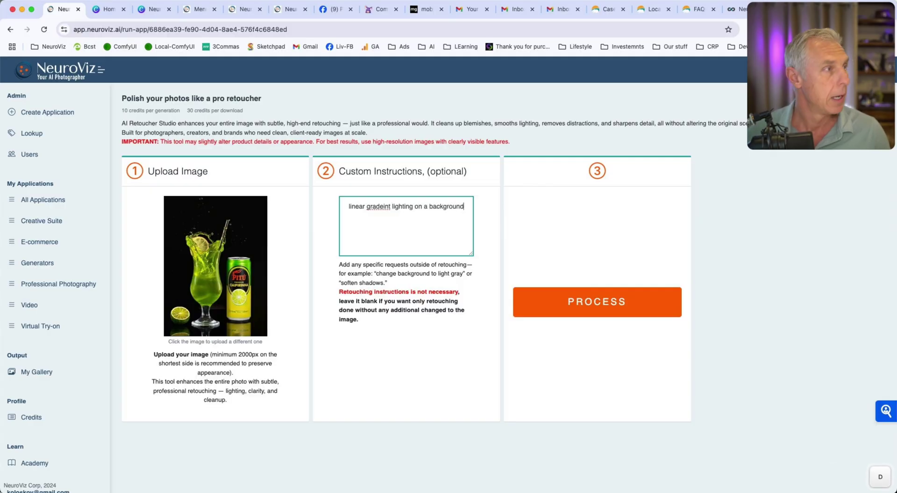
{"action": "right_click", "coordinate": [380, 206]}
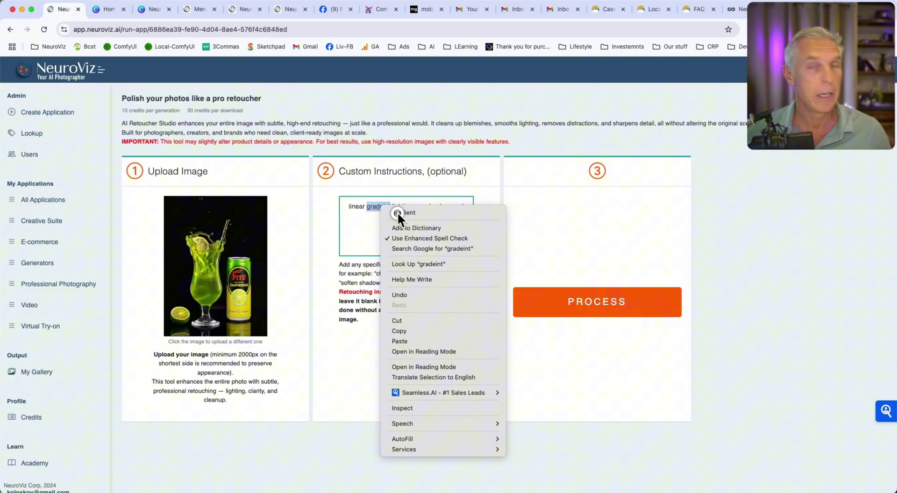
{"action": "left_click", "coordinate": [398, 212]}
{"action": "type", "text": ", "}
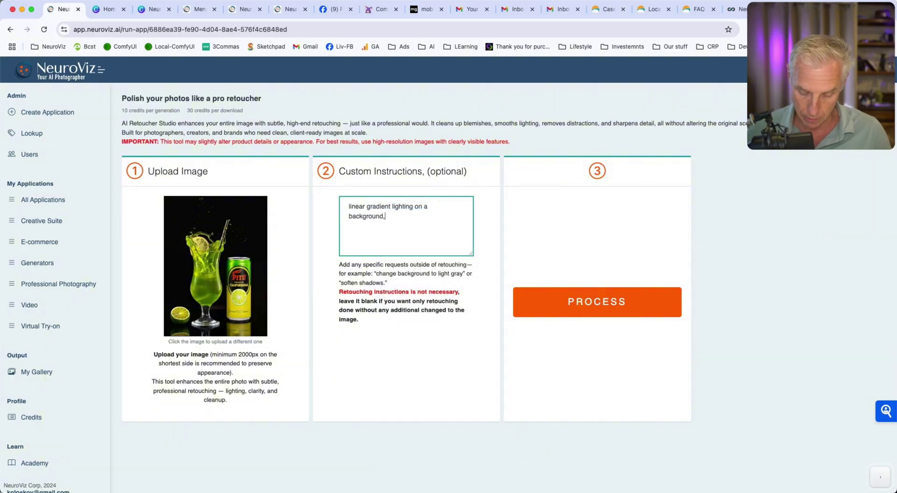
{"action": "type", "text": "pr"}
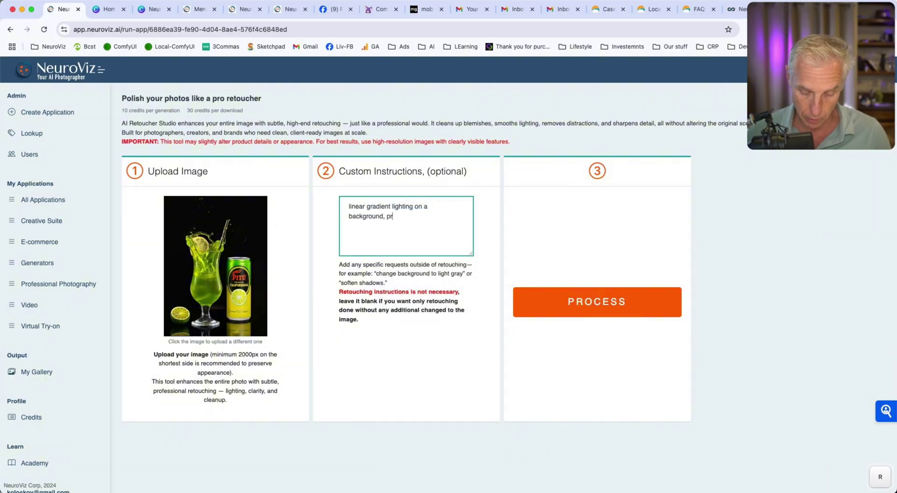
{"action": "type", "text": "ofessional a"}
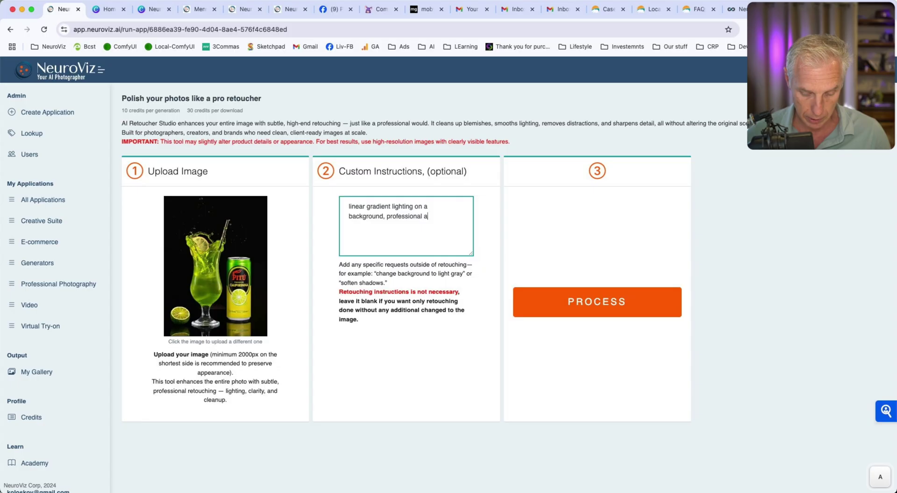
{"action": "type", "text": "dvertising"}
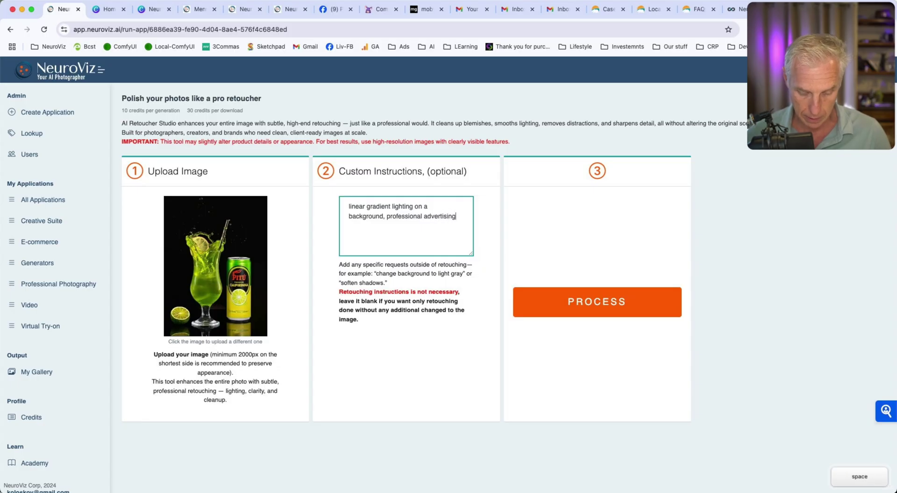
{"action": "type", "text": " studio "}
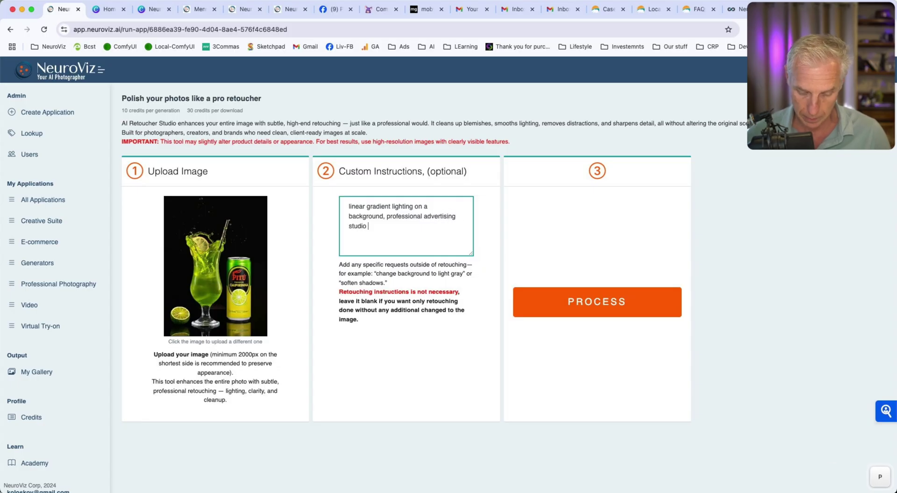
{"action": "type", "text": "photography"}
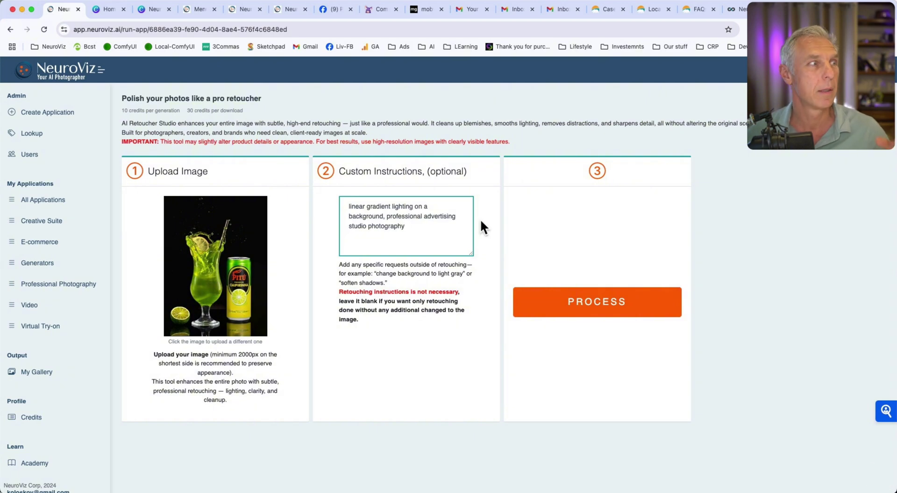
Shorten 'lighting' to 'light' in the first line of the instructions.
{"action": "left_click_drag", "start_coordinate": [348, 206], "coordinate": [446, 209]}
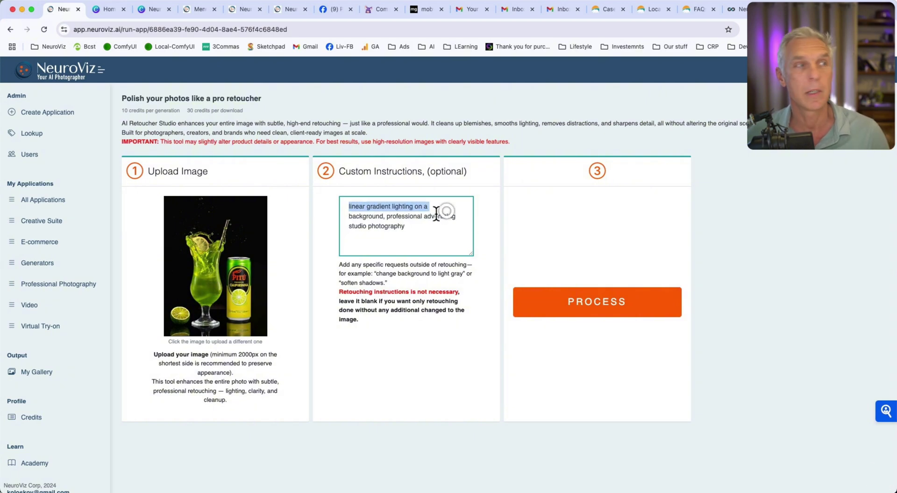
{"action": "left_click", "coordinate": [414, 209]}
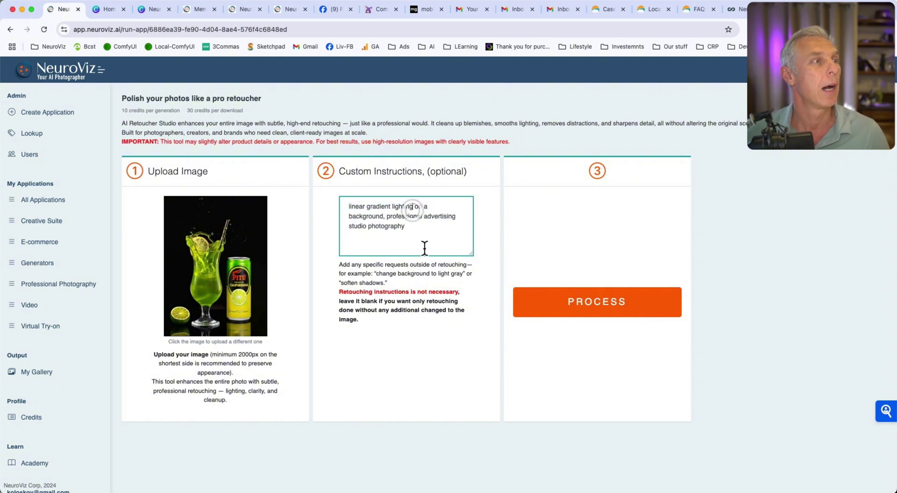
{"action": "left_click", "coordinate": [405, 204]}
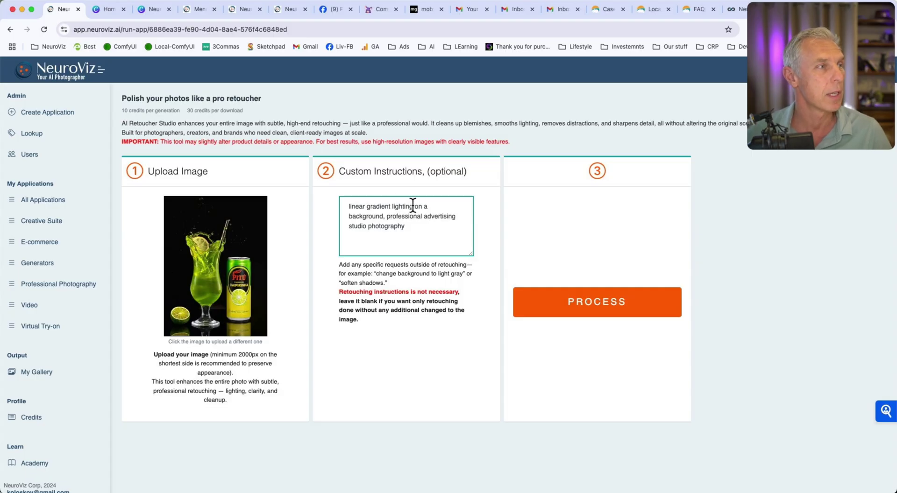
{"action": "left_click", "coordinate": [412, 206]}
{"action": "key", "text": "BackSpace"}
{"action": "key", "text": "BackSpace"}
{"action": "key", "text": "BackSpace"}
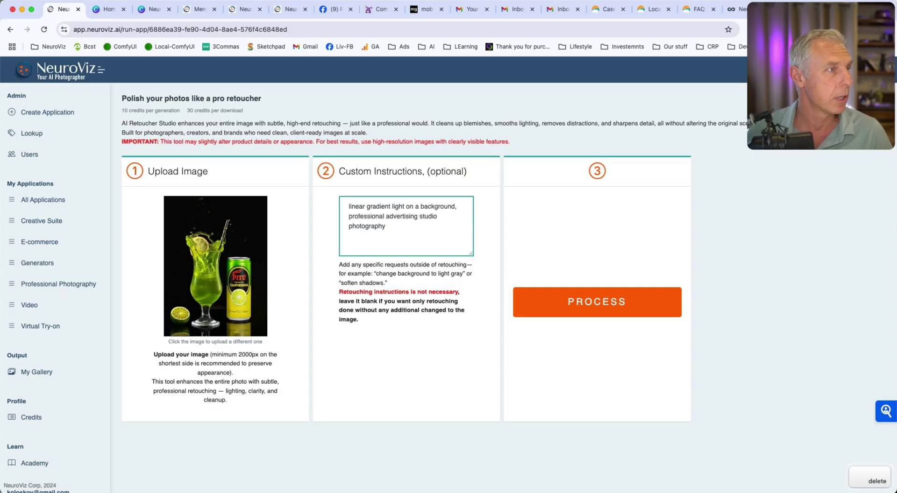
Process the cocktail photo and scroll down to the result's download options.
{"action": "left_click", "coordinate": [616, 304]}
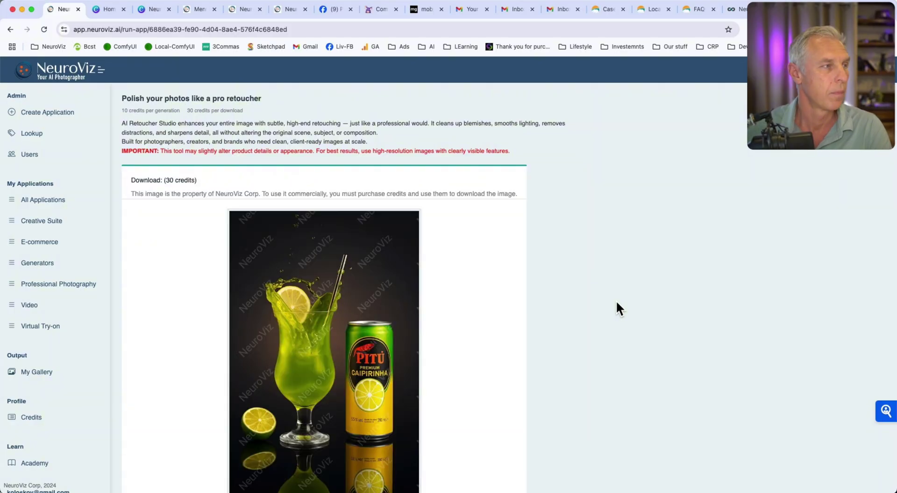
{"action": "scroll", "coordinate": [329, 290], "scroll_direction": "down", "scroll_amount": 3}
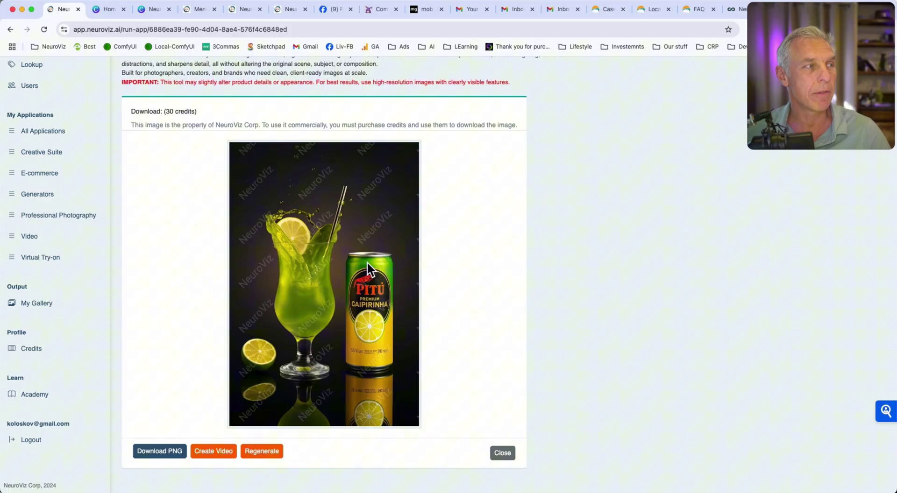
Close the result and replace the opening phrase with 'bright soft spot light on a green'.
{"action": "left_click", "coordinate": [510, 457]}
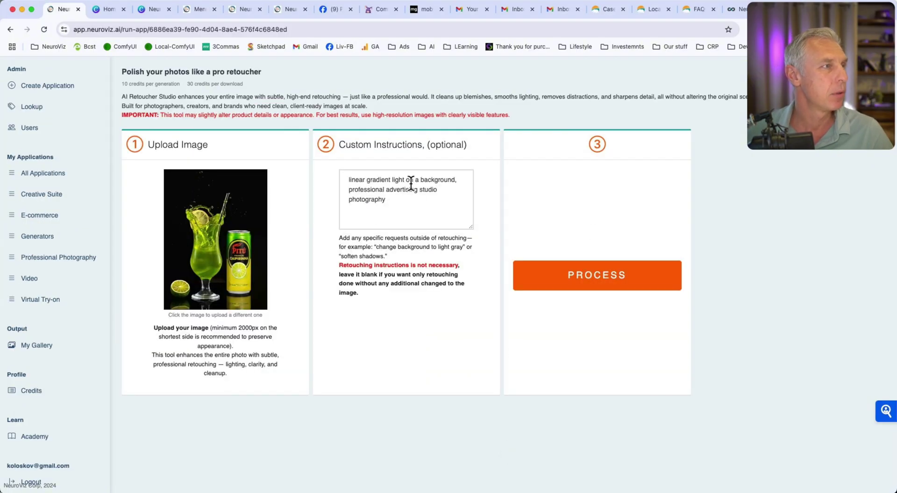
{"action": "left_click_drag", "start_coordinate": [419, 180], "coordinate": [337, 175]}
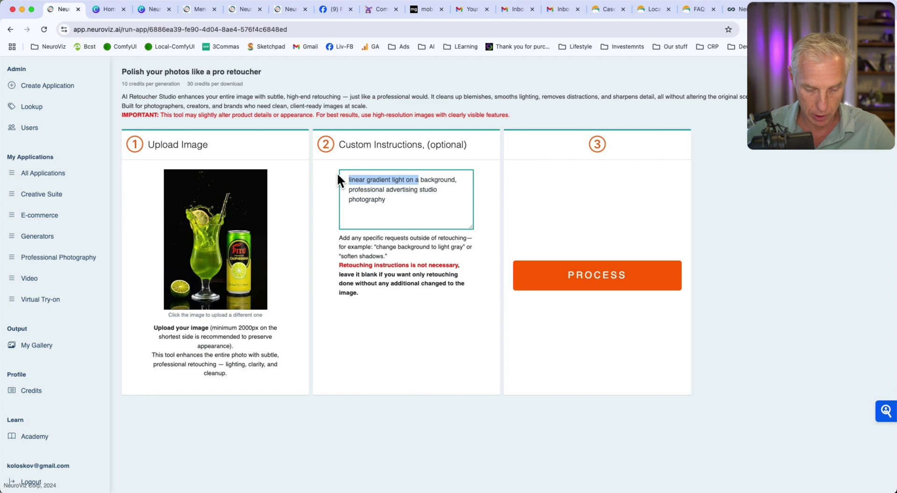
{"action": "key", "text": "BackSpace"}
{"action": "type", "text": "soft"}
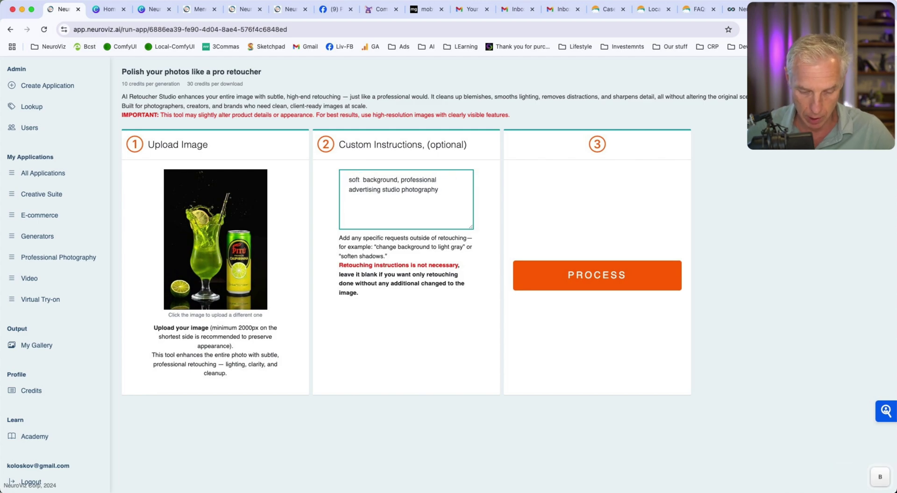
{"action": "key", "text": "BackSpace"}
{"action": "key", "text": "BackSpace"}
{"action": "key", "text": "BackSpace"}
{"action": "key", "text": "BackSpace"}
{"action": "key", "text": "BackSpace"}
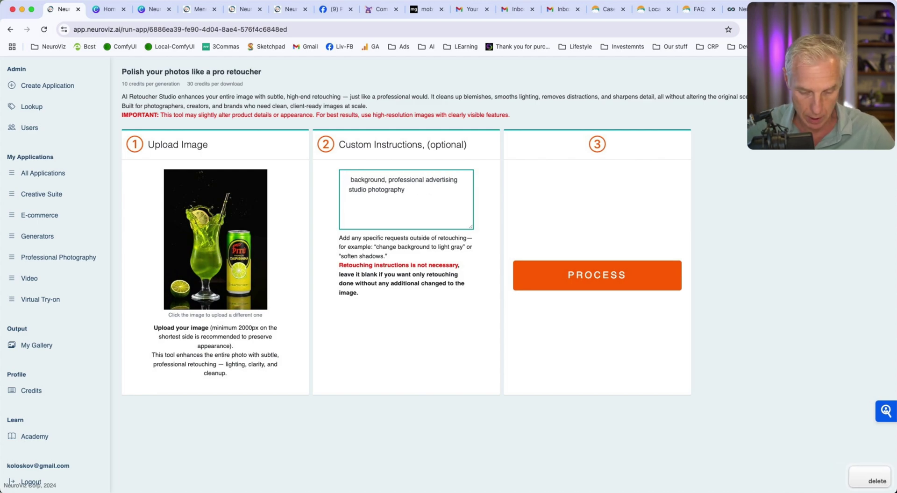
{"action": "type", "text": "bright so "}
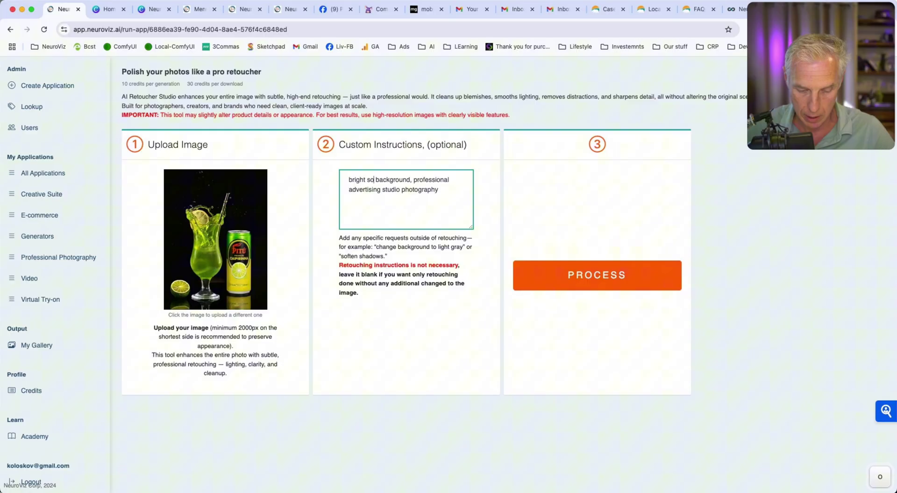
{"action": "type", "text": "ft spot "}
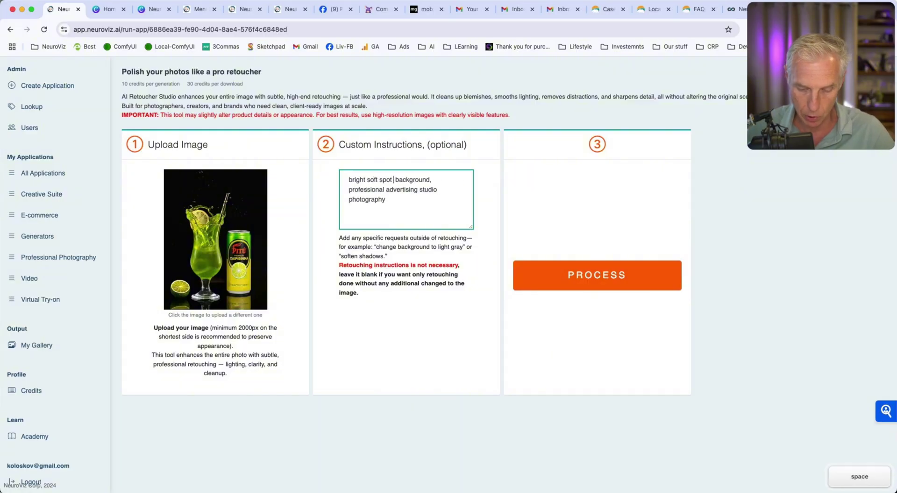
{"action": "type", "text": "light o "}
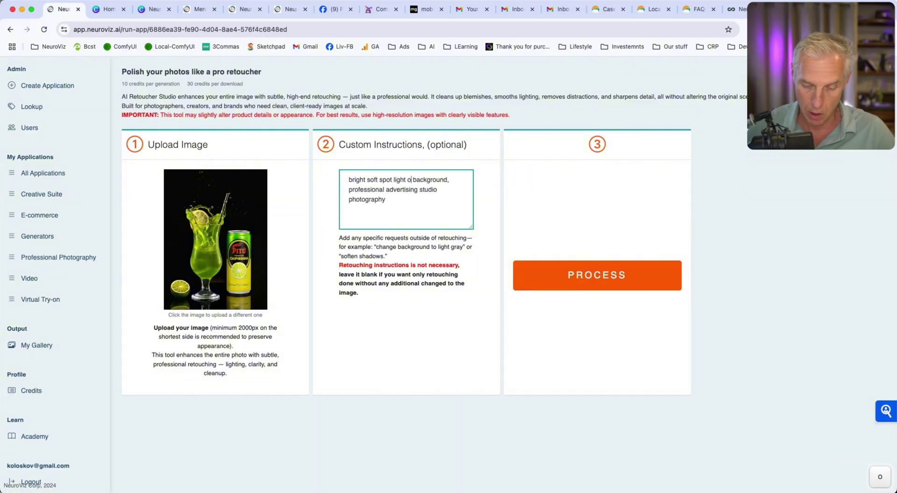
{"action": "type", "text": "n a"}
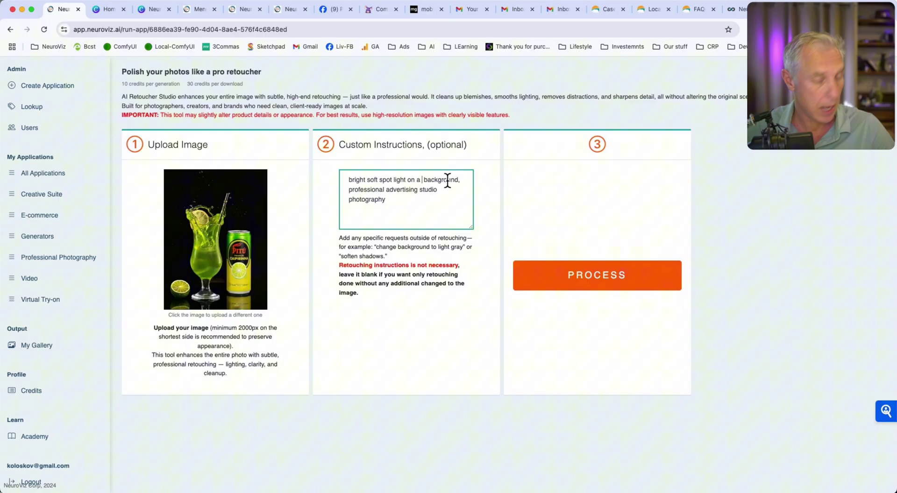
{"action": "type", "text": "green"}
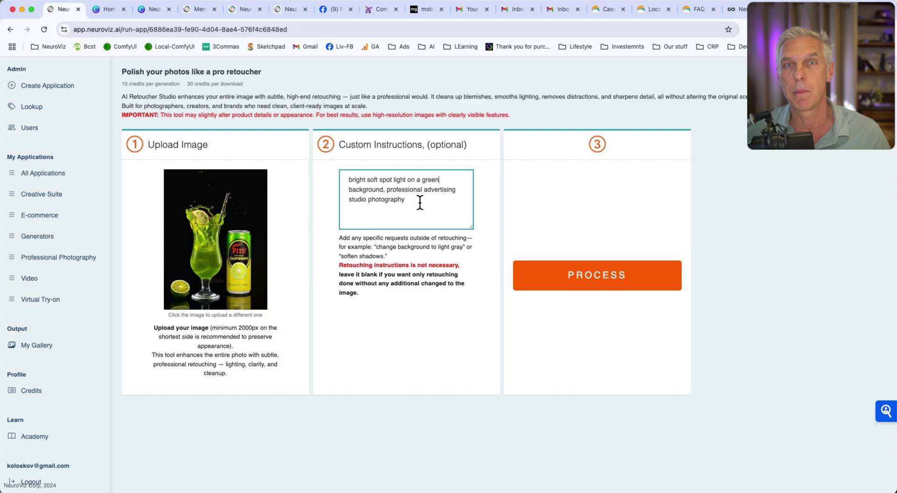
Process the cocktail photo with the green spot-light instructions.
{"action": "left_click", "coordinate": [631, 280]}
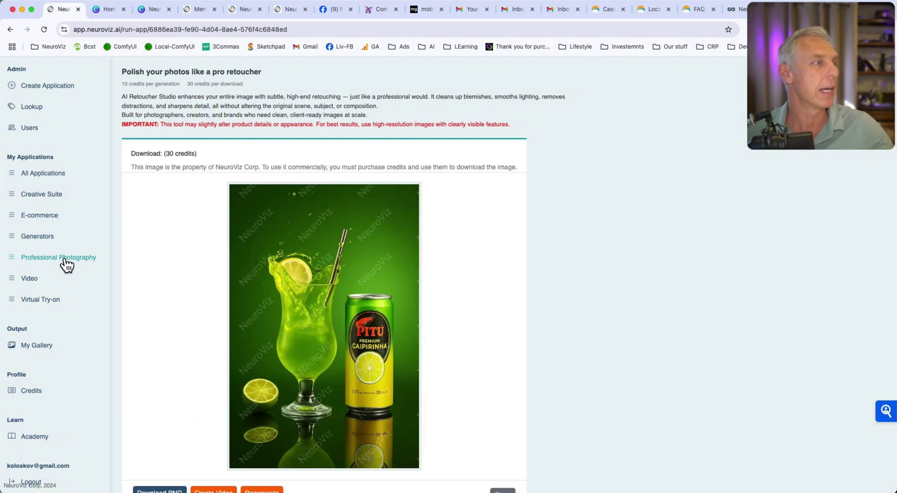
Download the green-background cocktail result as a PNG.
{"action": "scroll", "coordinate": [509, 322], "scroll_direction": "down", "scroll_amount": 1}
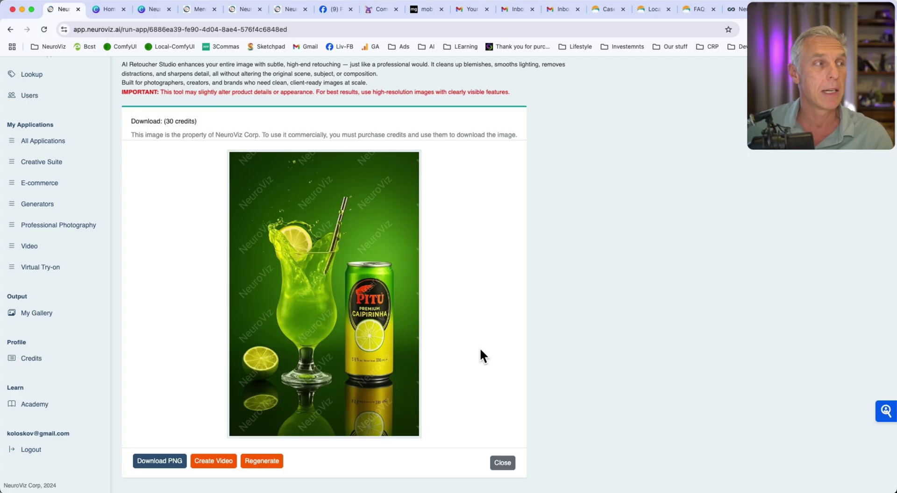
{"action": "left_click", "coordinate": [148, 462]}
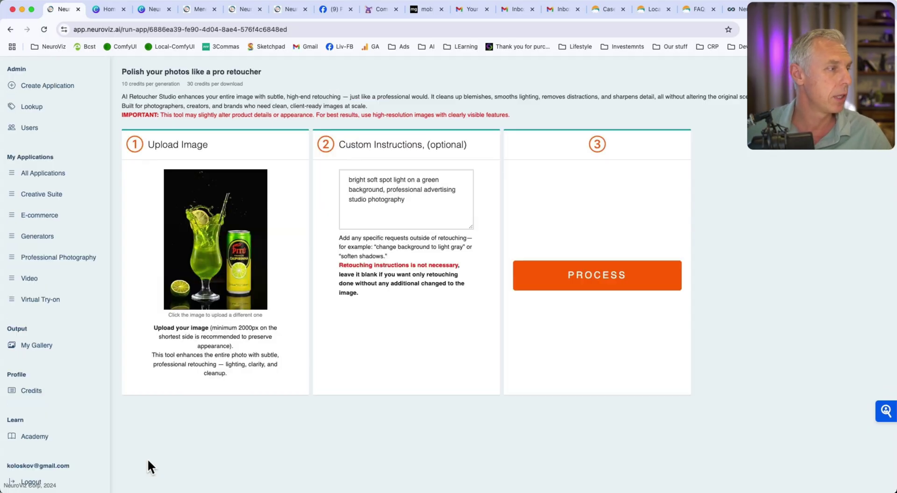
Open the downloaded cocktail PNG in Preview, zoom in on the glass, then close it.
{"action": "left_click", "coordinate": [726, 51]}
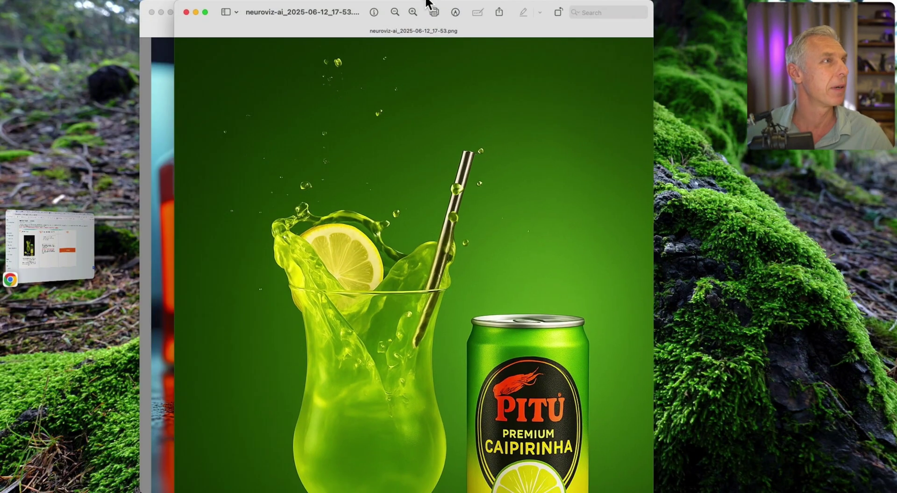
{"action": "double_click", "coordinate": [430, 6]}
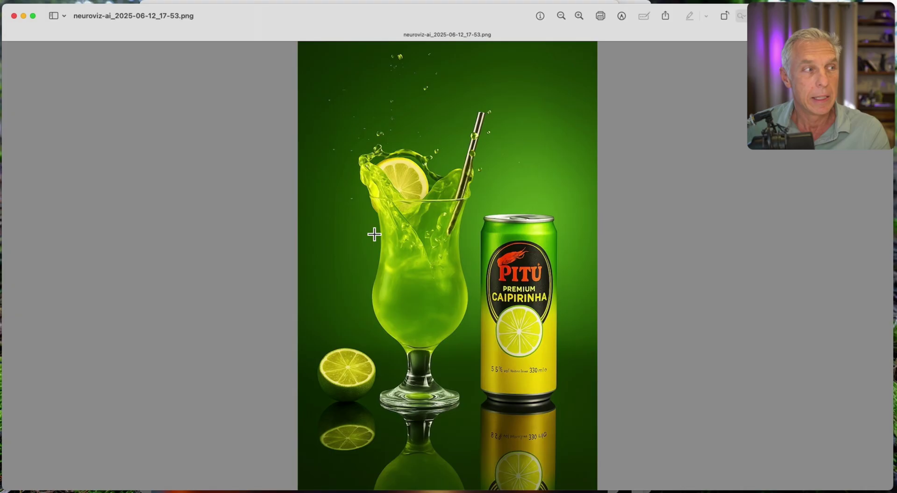
{"action": "left_click_drag", "start_coordinate": [364, 212], "coordinate": [461, 333]}
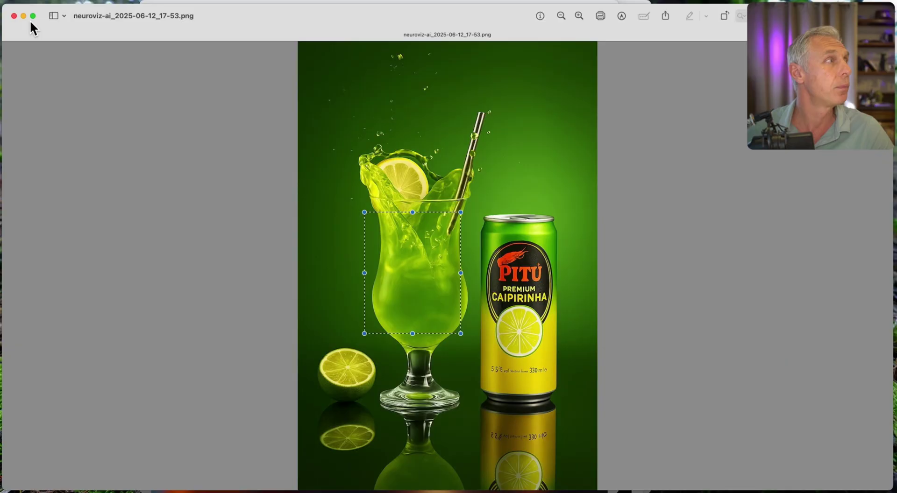
{"action": "left_click", "coordinate": [15, 16]}
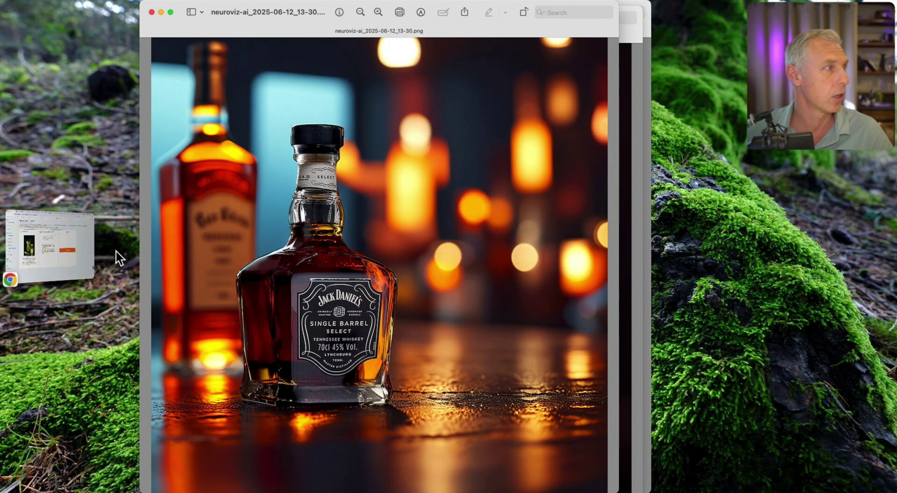
Return to the browser retoucher and pick the AXE spray photo as input.
{"action": "left_click", "coordinate": [87, 234]}
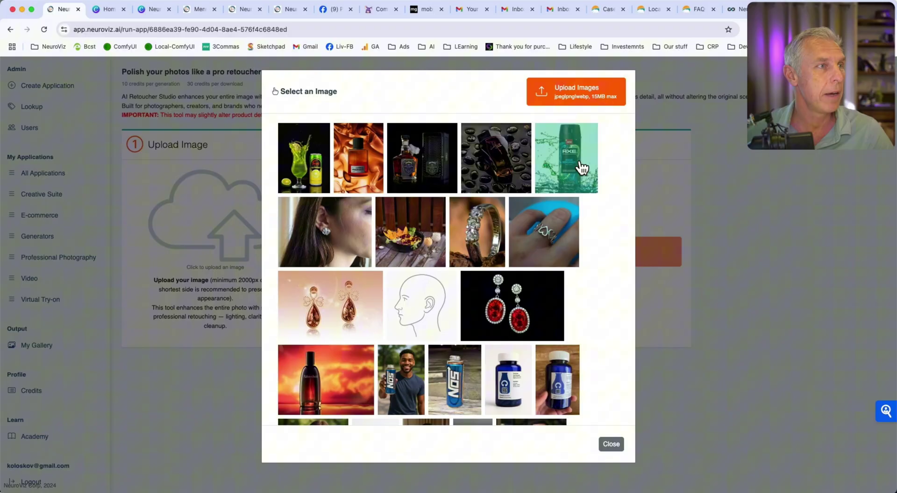
{"action": "left_click", "coordinate": [575, 166]}
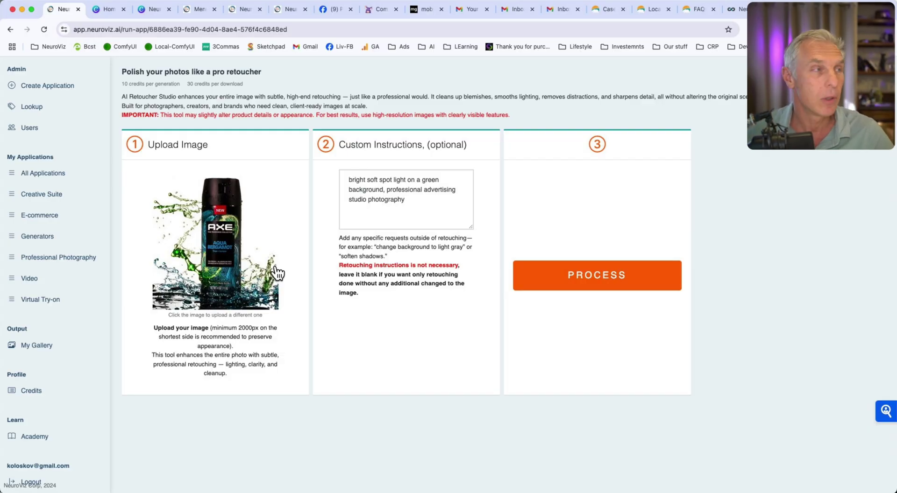
Change 'green' to 'blue', delete 'studio', and process the Axe spray photo.
{"action": "double_click", "coordinate": [424, 179]}
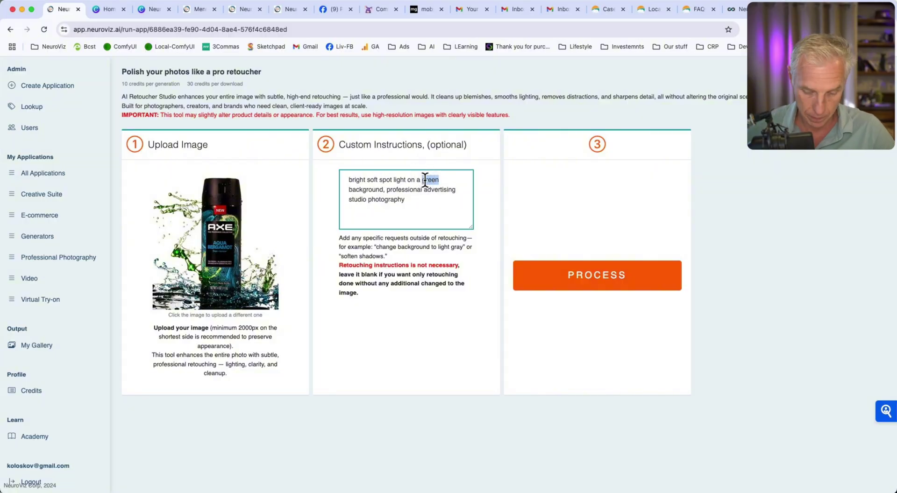
{"action": "type", "text": "blue"}
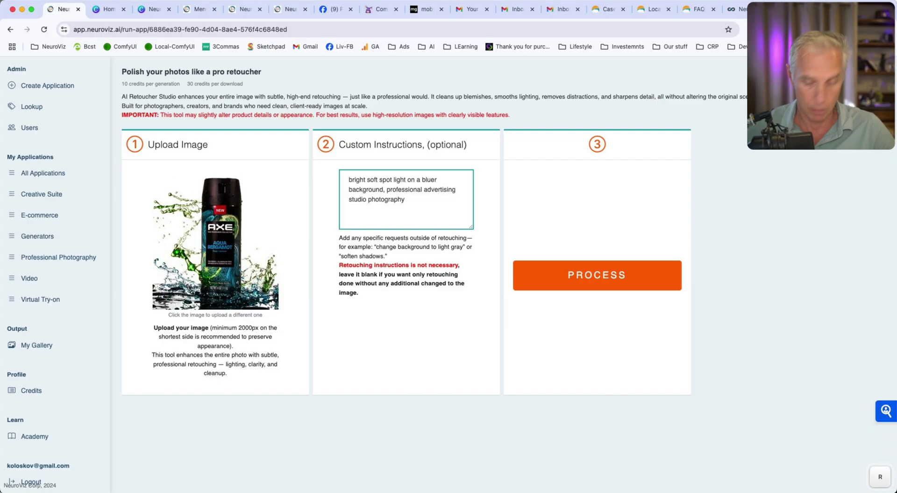
{"action": "type", "text": "r"}
{"action": "key", "text": "BackSpace"}
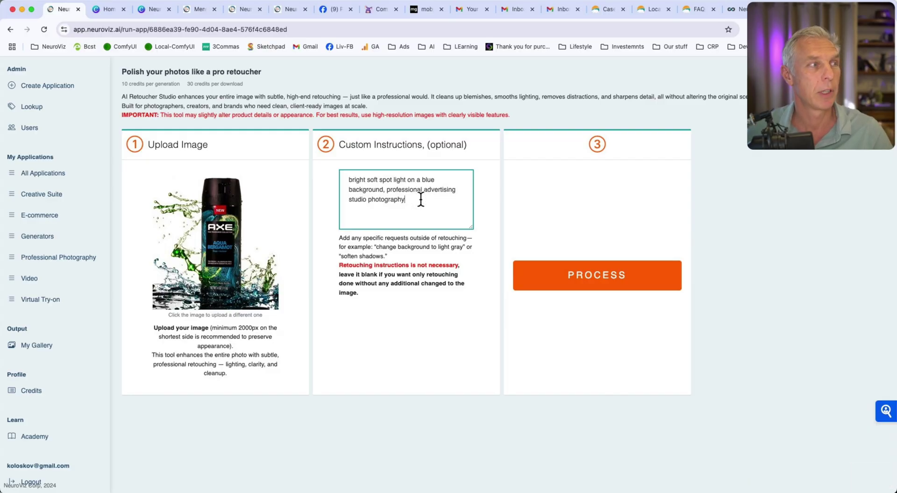
{"action": "double_click", "coordinate": [360, 198]}
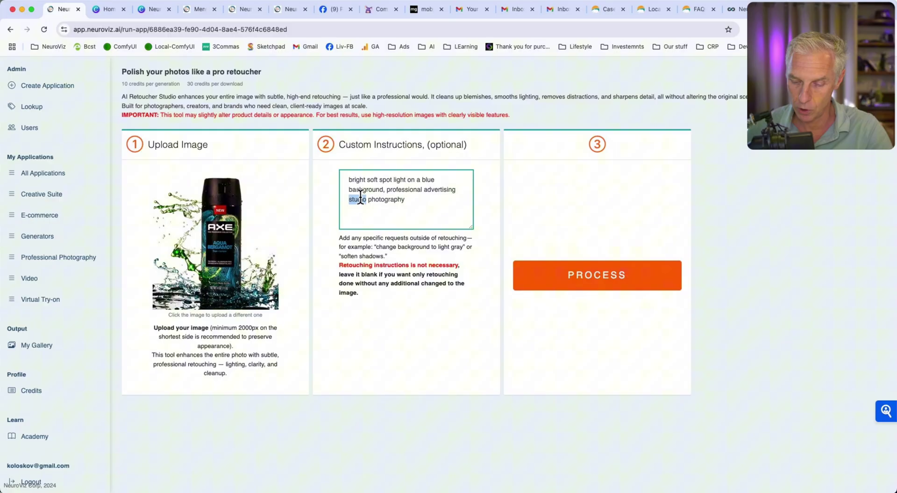
{"action": "key", "text": "BackSpace"}
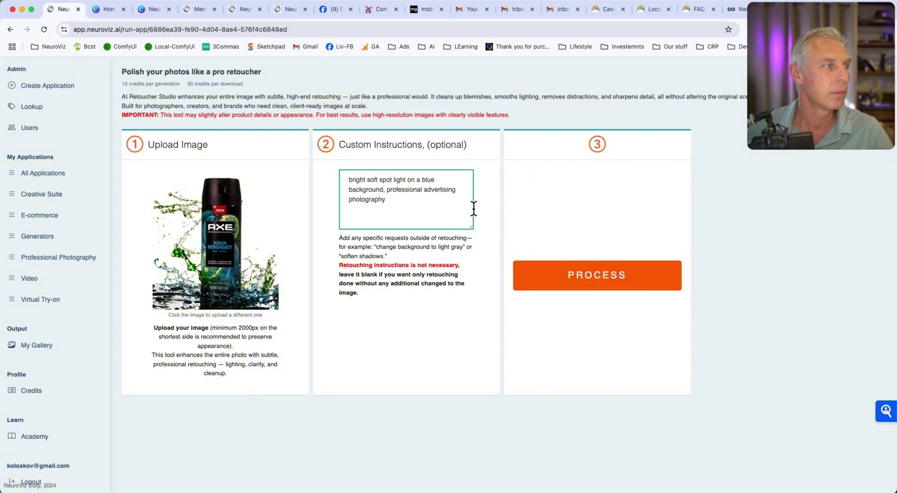
{"action": "left_click", "coordinate": [629, 283]}
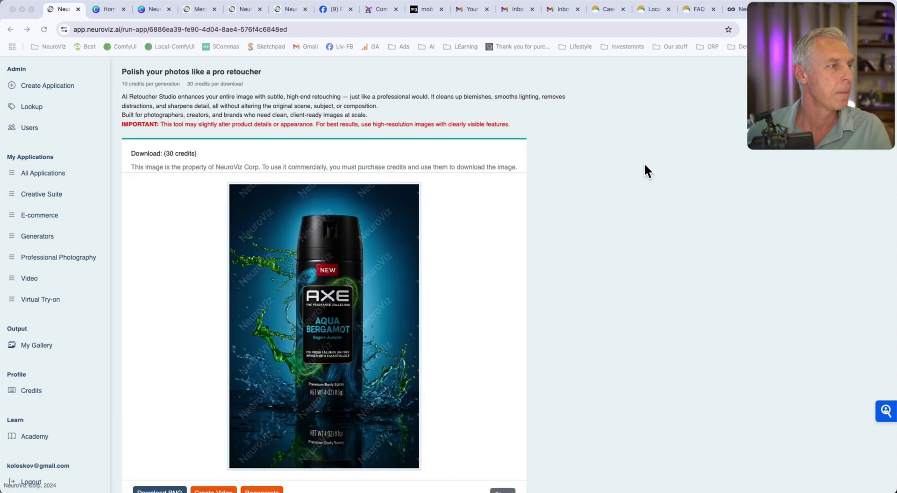
Save the AXE spray result with its spotlit blue background as a PNG file.
{"action": "scroll", "coordinate": [479, 305], "scroll_direction": "down", "scroll_amount": 2}
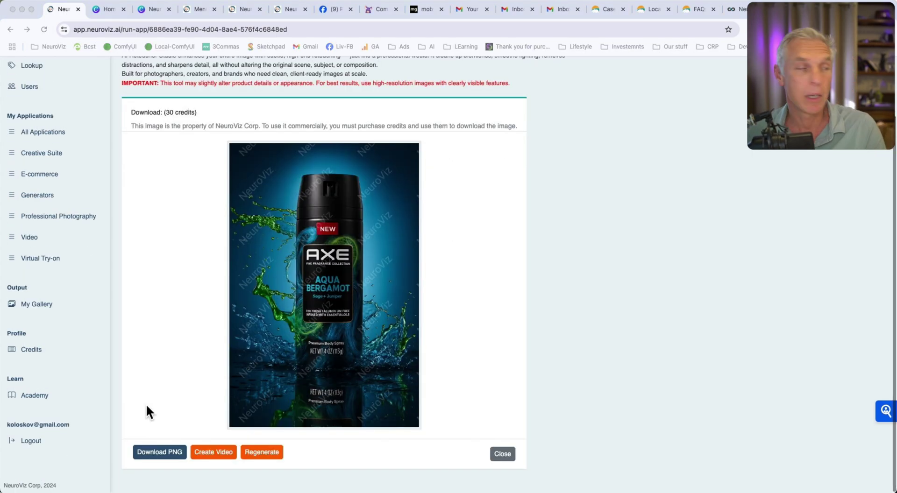
{"action": "left_click", "coordinate": [163, 453]}
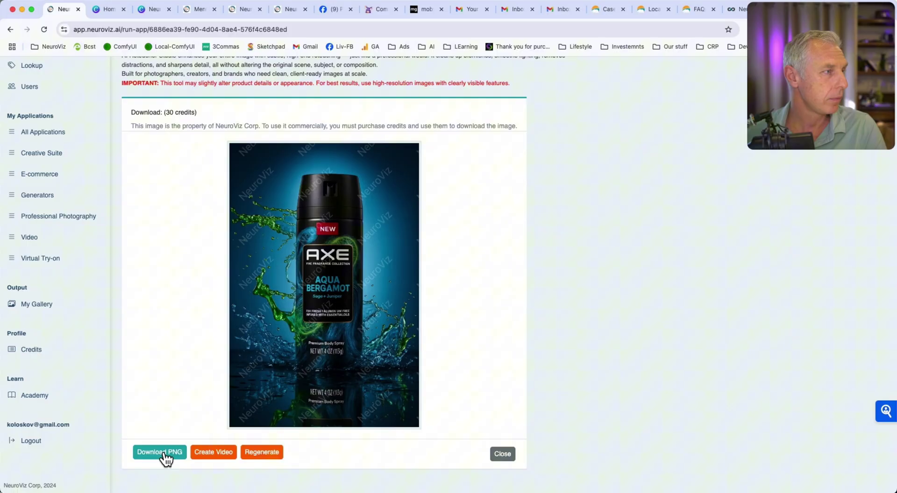
{"action": "left_click", "coordinate": [164, 453]}
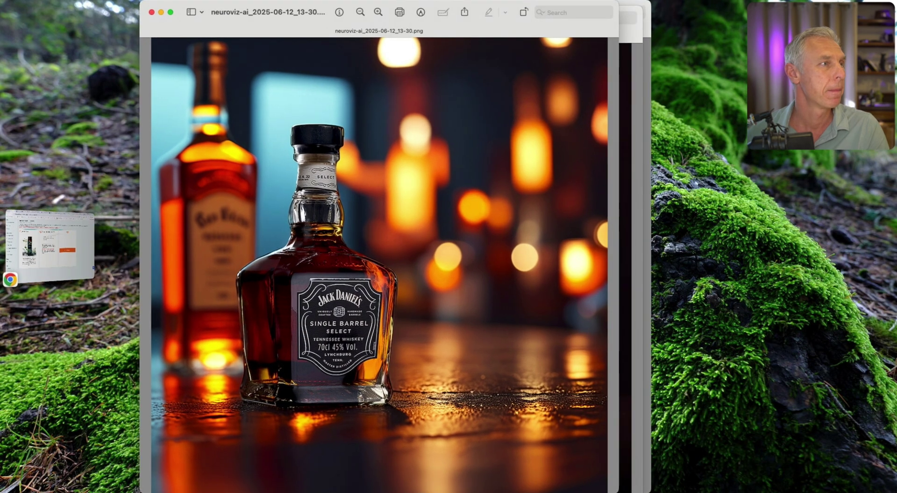
Open the downloaded AXE PNG in Preview, examine the spray can closely, then close it.
{"action": "left_click", "coordinate": [768, 192]}
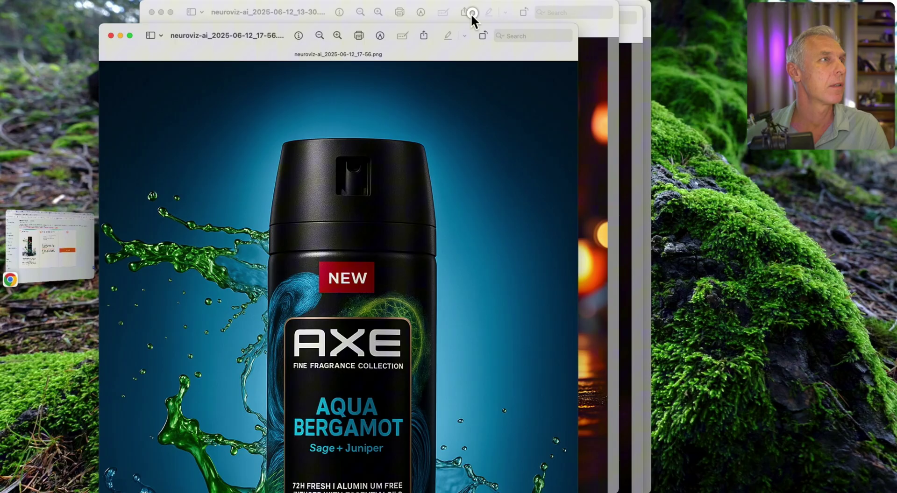
{"action": "double_click", "coordinate": [471, 13]}
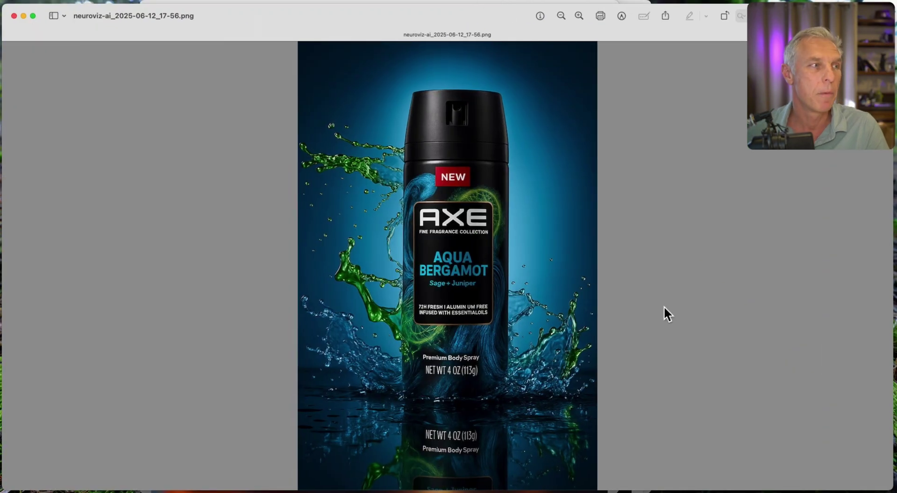
{"action": "left_click_drag", "start_coordinate": [389, 66], "coordinate": [537, 407]}
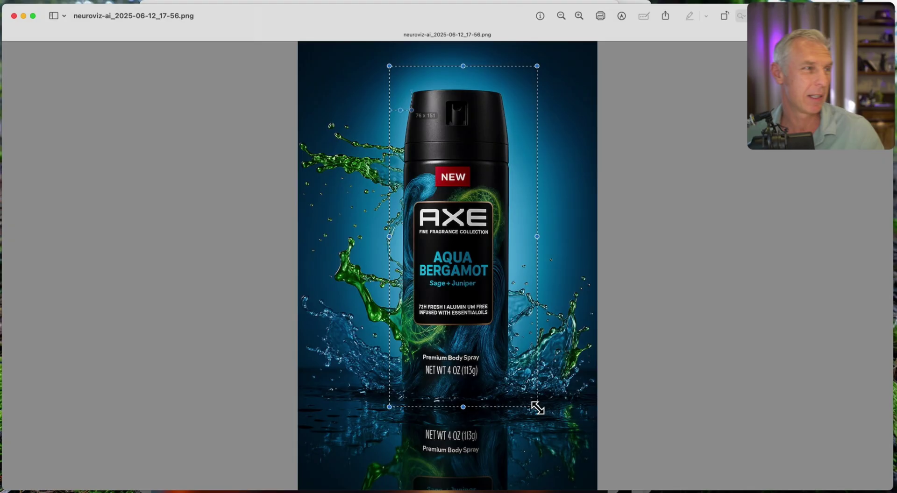
{"action": "left_click", "coordinate": [554, 254]}
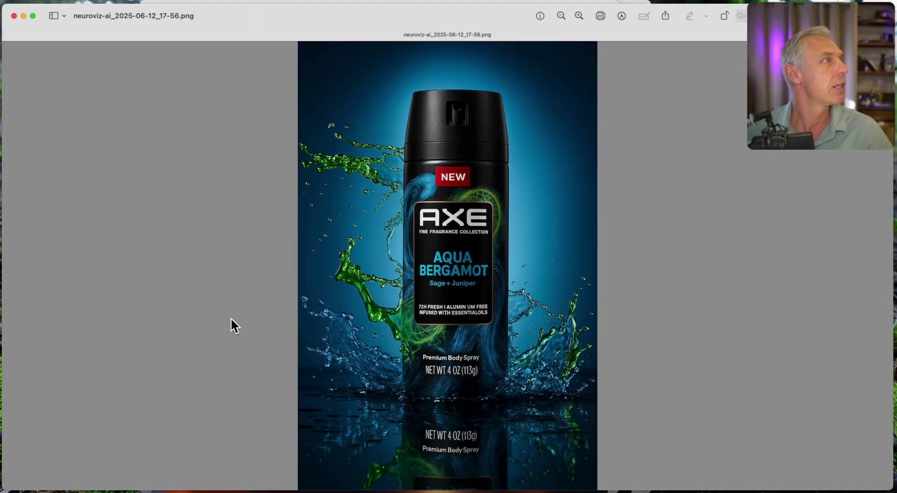
{"action": "left_click", "coordinate": [12, 16]}
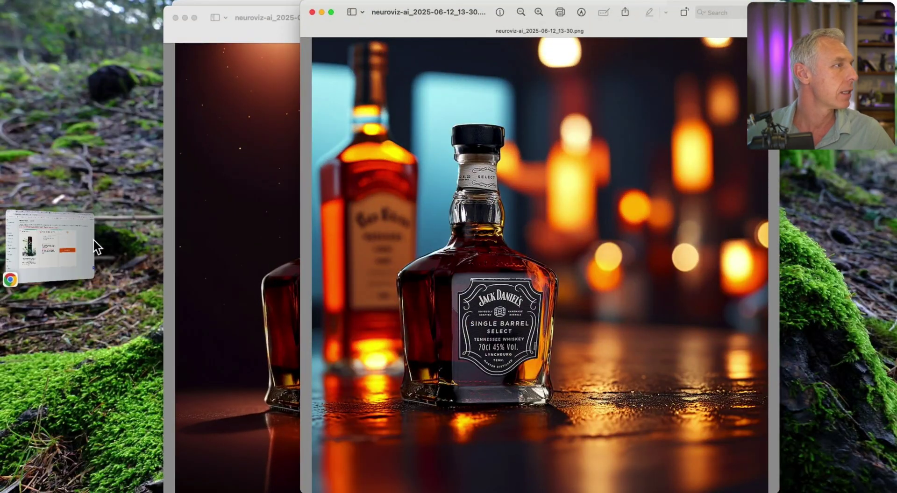
Start a new upload from the computer and preview the first bottle photo in Selects.
{"action": "left_click", "coordinate": [69, 244]}
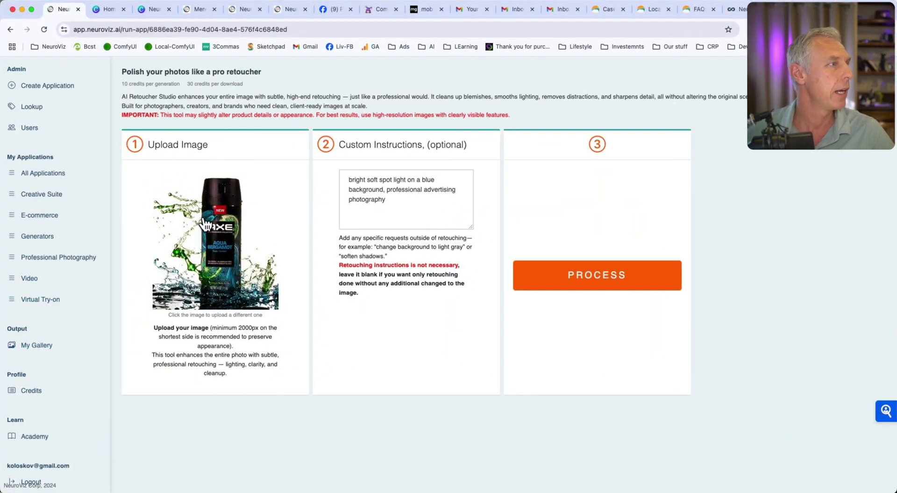
{"action": "left_click", "coordinate": [226, 218]}
{"action": "left_click", "coordinate": [591, 95]}
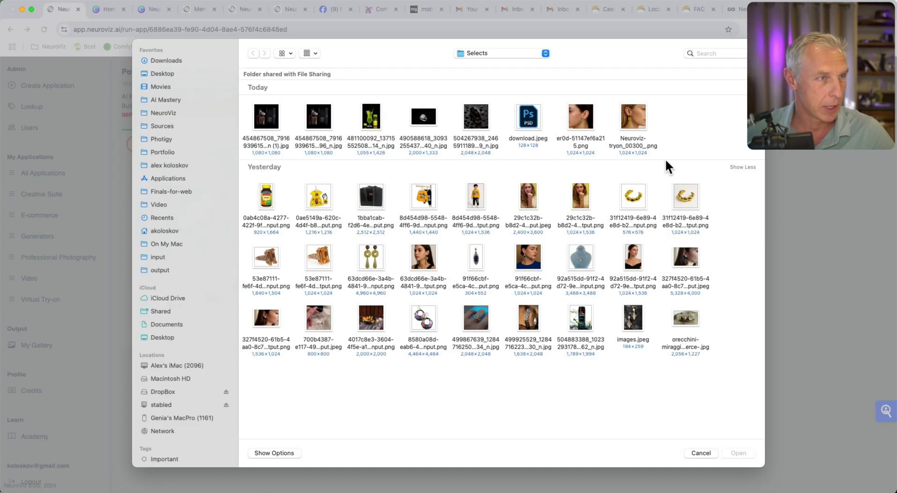
{"action": "left_click", "coordinate": [262, 140]}
{"action": "key", "text": "space"}
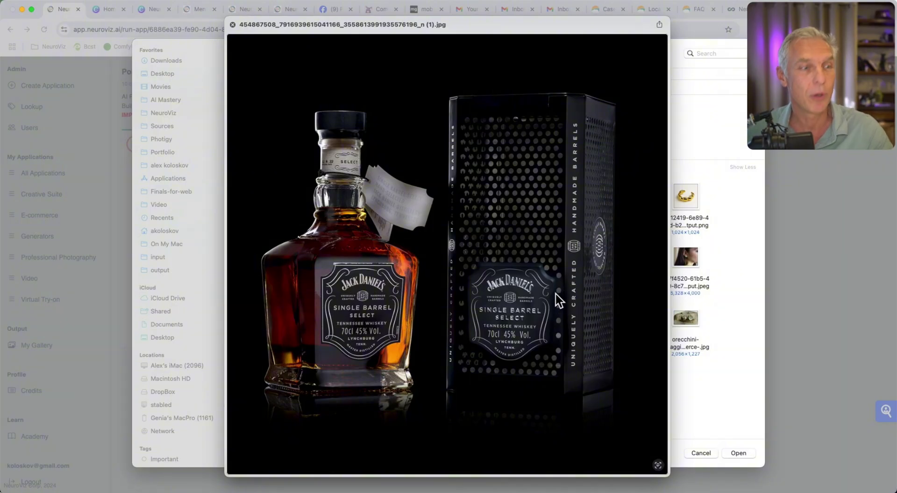
{"action": "key", "text": "space"}
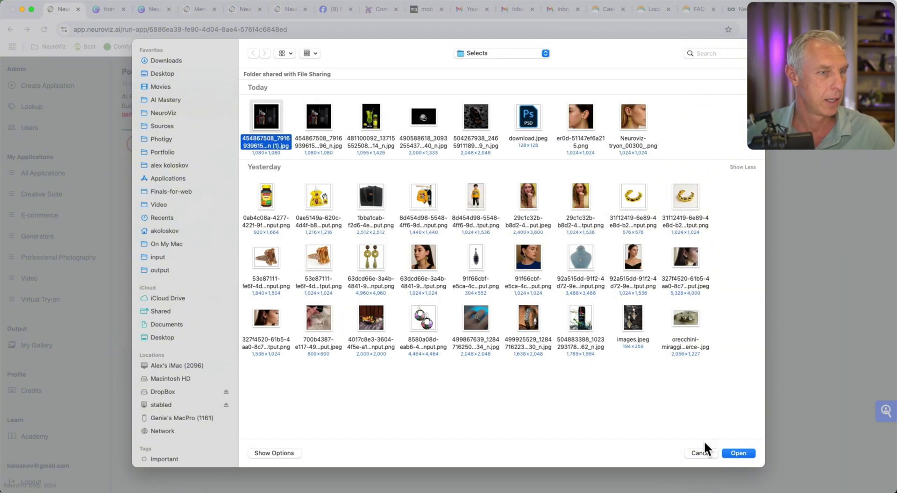
In Downloads, preview the retouched bottle images ending -27, -29 and -30.
{"action": "left_click", "coordinate": [162, 60]}
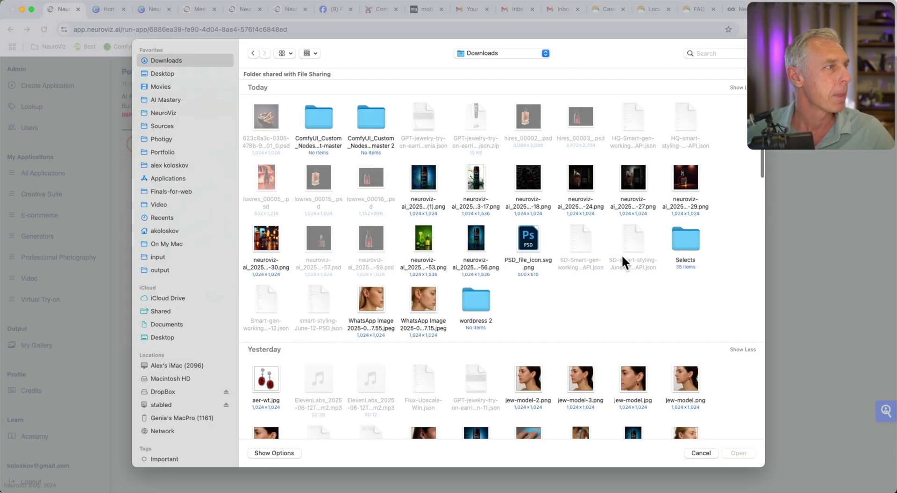
{"action": "left_click", "coordinate": [629, 192]}
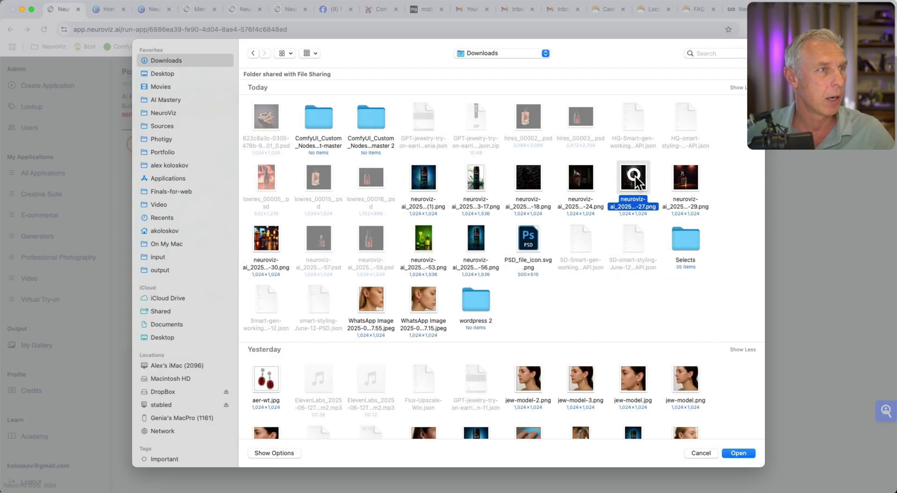
{"action": "key", "text": "space"}
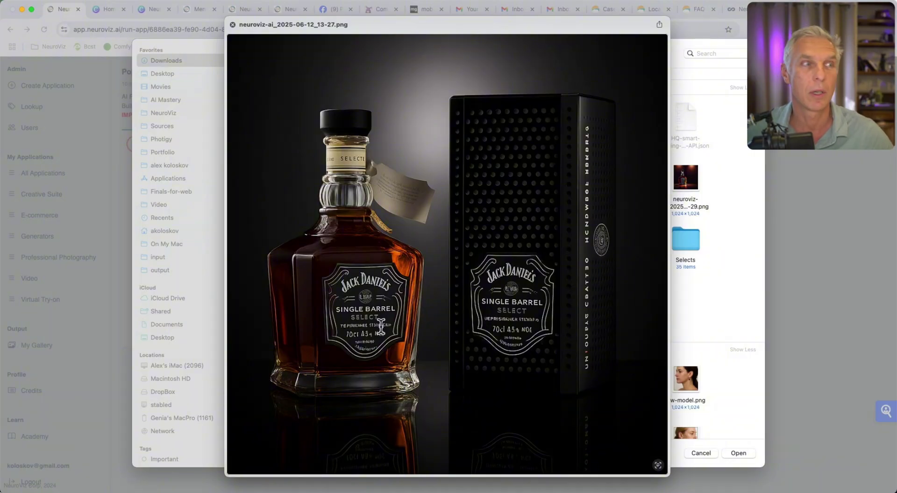
{"action": "key", "text": "space"}
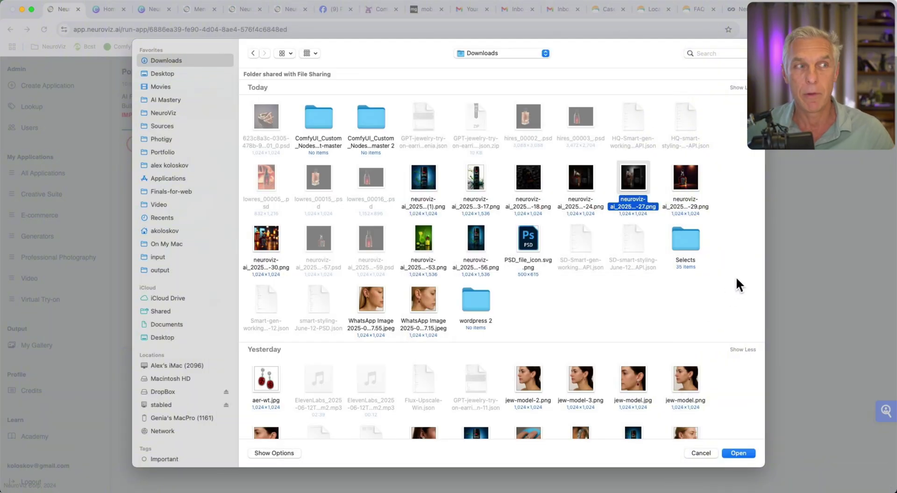
{"action": "left_click", "coordinate": [688, 202]}
{"action": "key", "text": "space"}
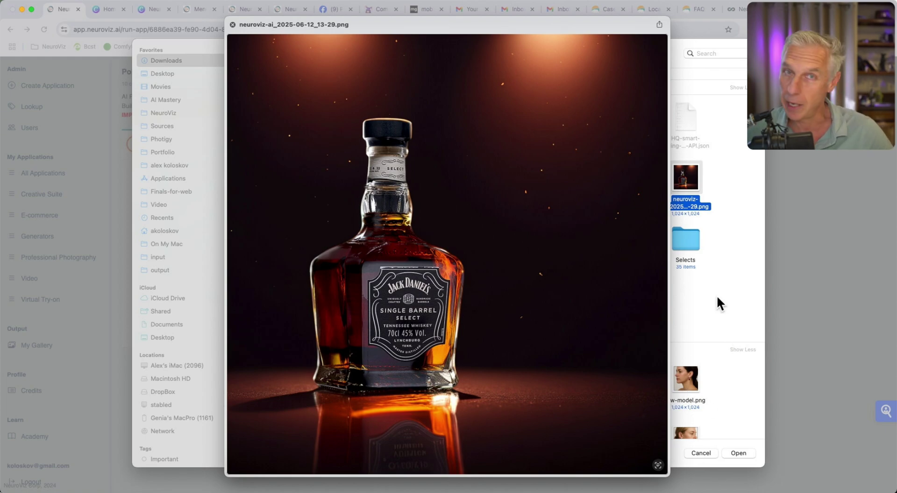
{"action": "key", "text": "space"}
{"action": "left_click", "coordinate": [268, 242]}
{"action": "key", "text": "space"}
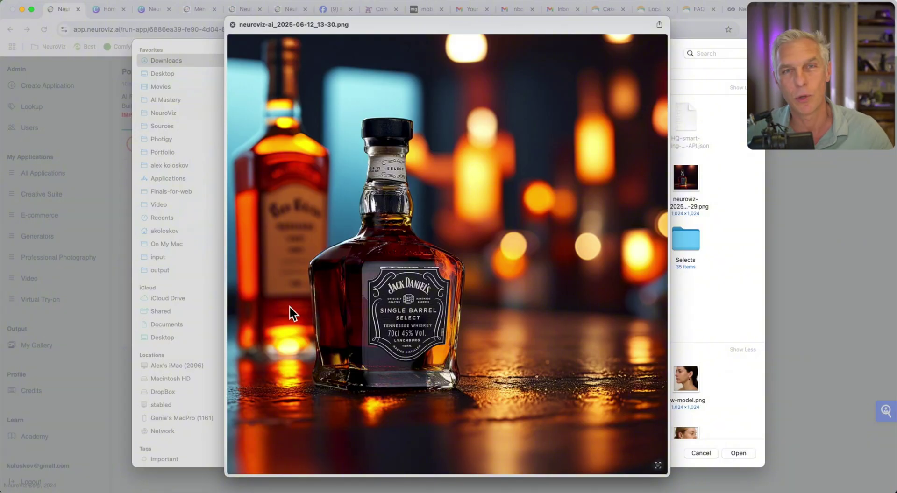
{"action": "key", "text": "space"}
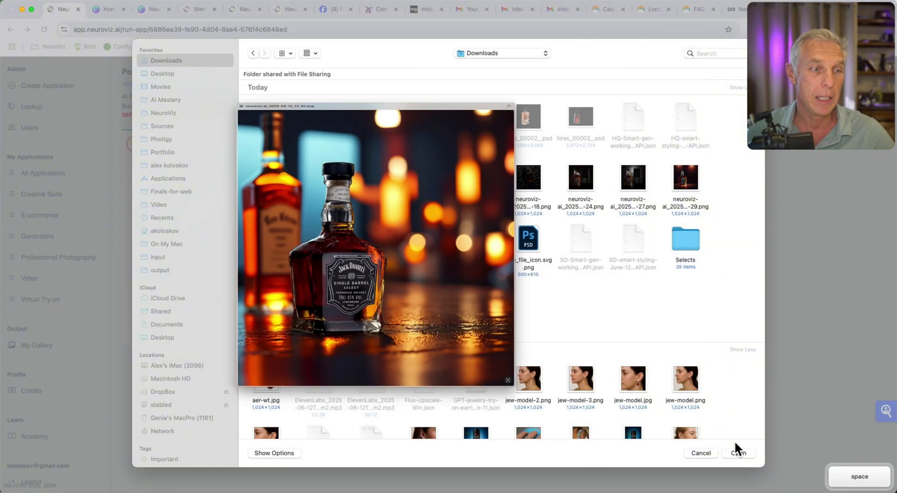
Cancel the upload and launch Smart Photo Generator from Professional Photography.
{"action": "left_click", "coordinate": [702, 454]}
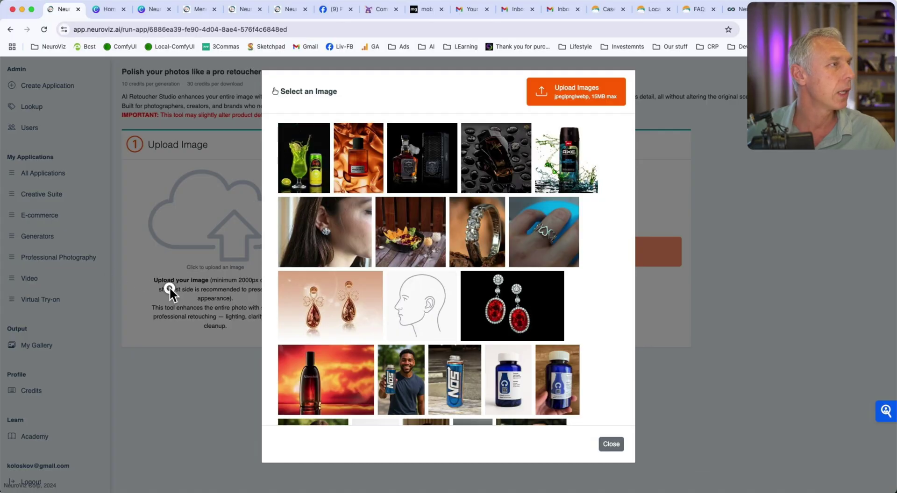
{"action": "left_click", "coordinate": [607, 446]}
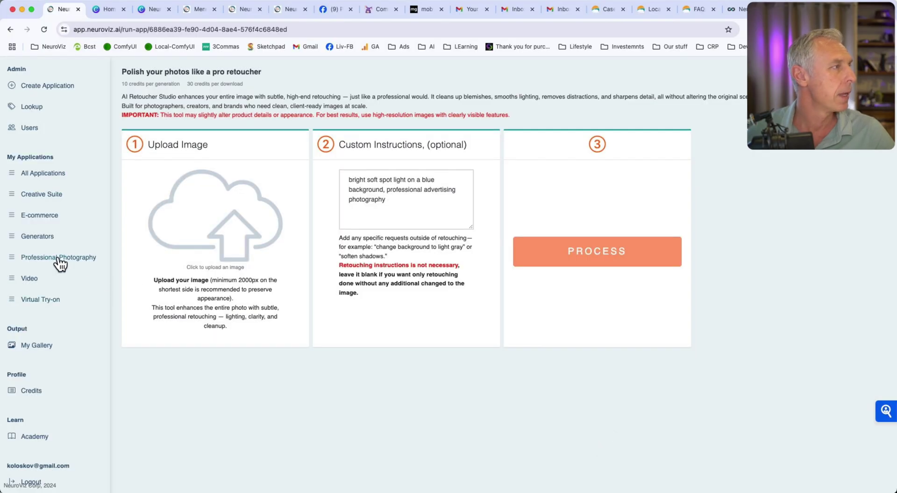
{"action": "left_click", "coordinate": [61, 257]}
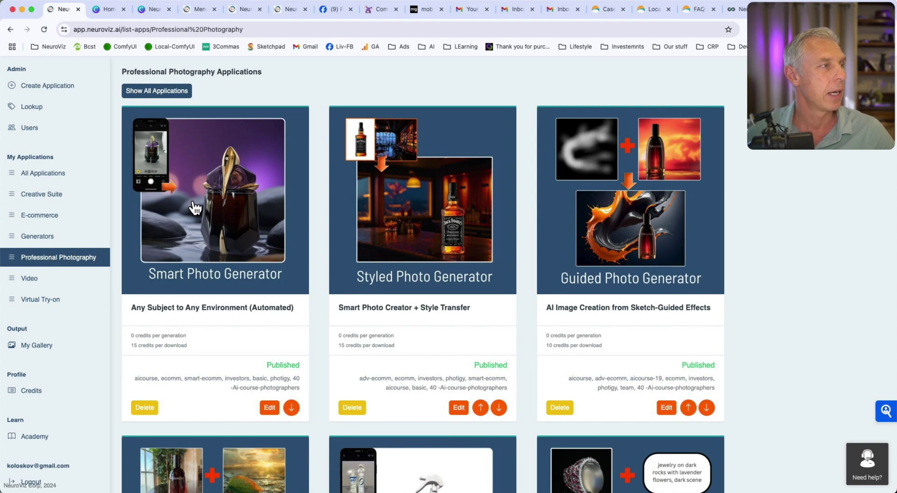
{"action": "left_click", "coordinate": [189, 182]}
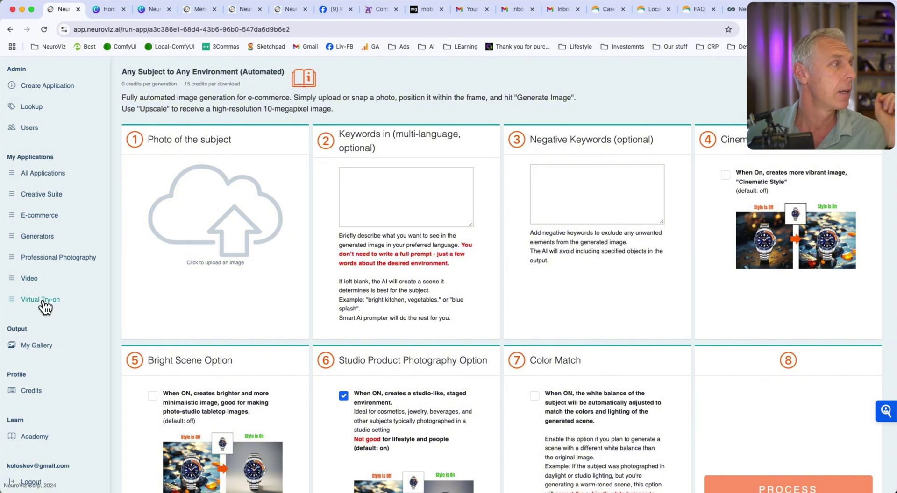
In My Gallery, download the red bottle image via its corner menu as a layered PSD.
{"action": "left_click", "coordinate": [35, 346]}
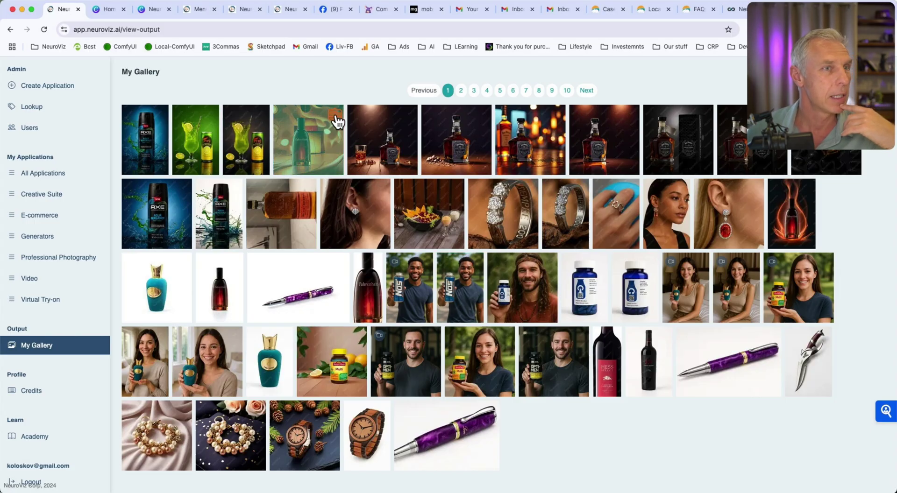
{"action": "left_click", "coordinate": [335, 116]}
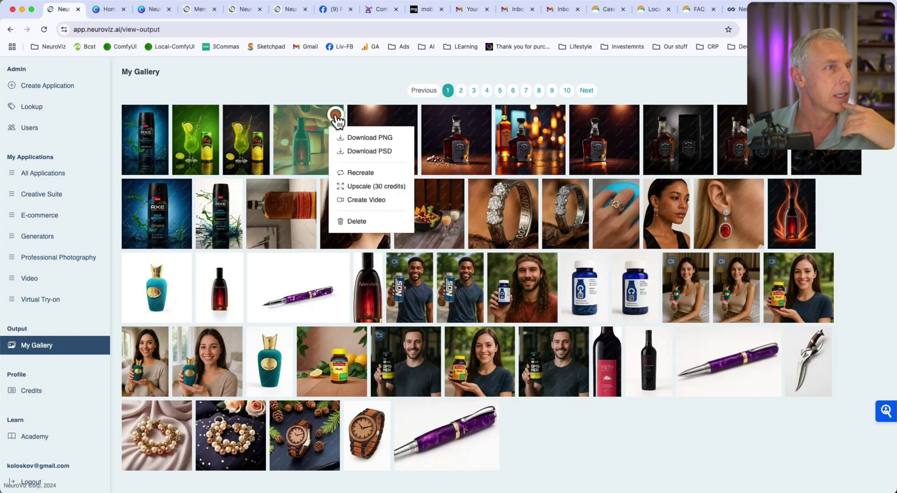
{"action": "left_click", "coordinate": [388, 151]}
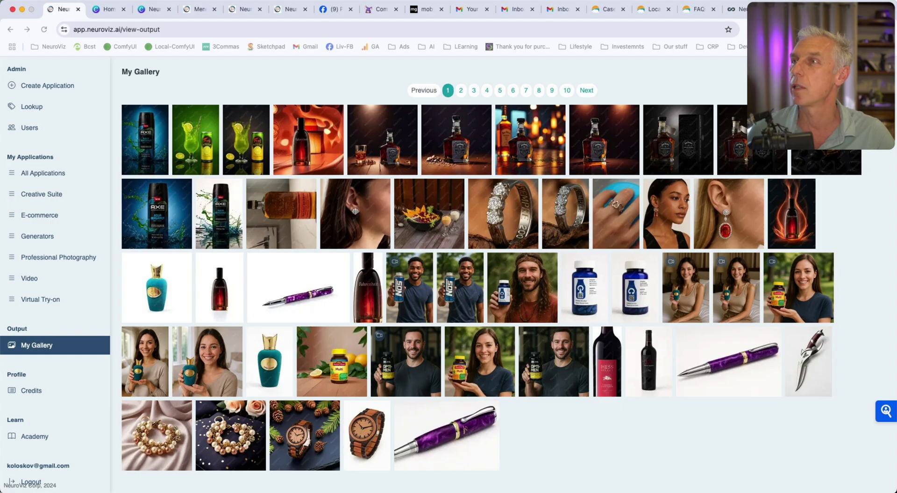
Switch to the PSD in Photoshop and hide Layers 4 and 3 to compare with Layer 2.
{"action": "key", "text": "super+Tab"}
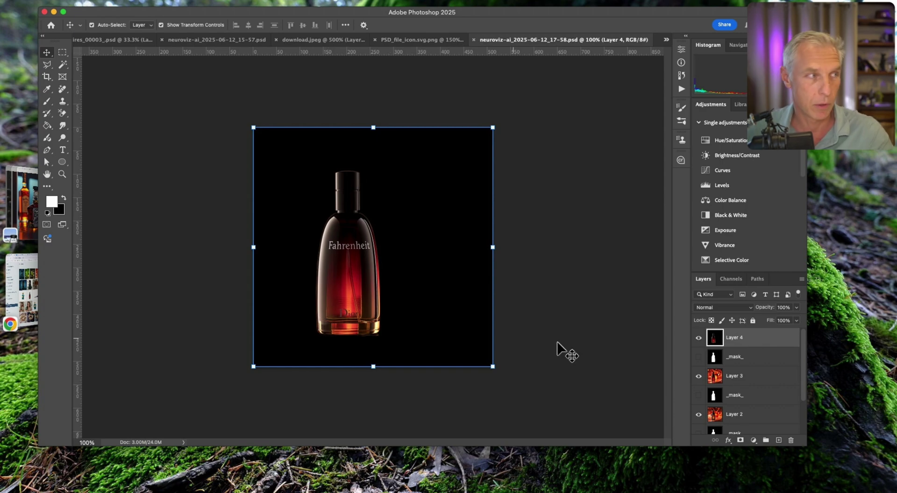
{"action": "left_click", "coordinate": [698, 337]}
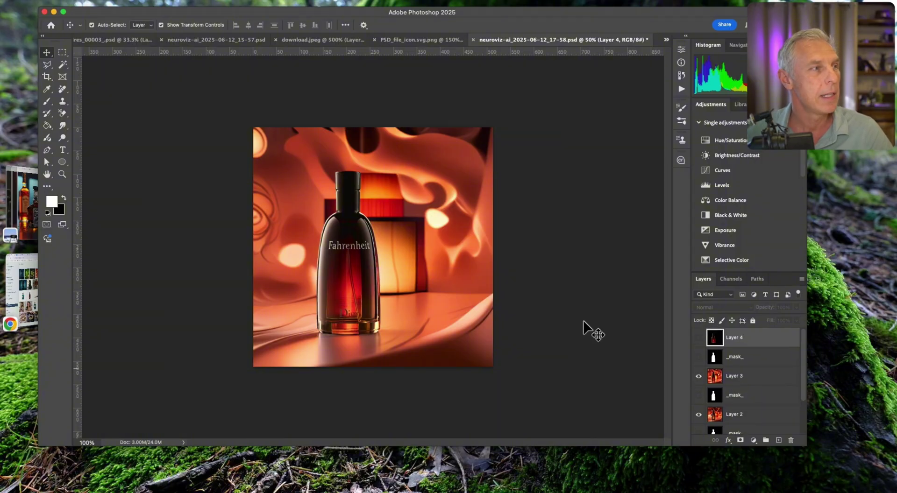
{"action": "left_click", "coordinate": [336, 320]}
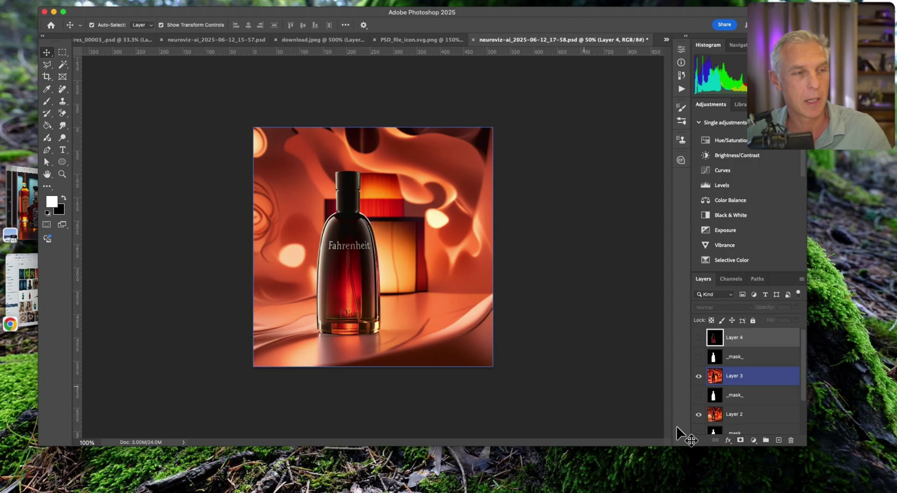
{"action": "left_click", "coordinate": [699, 376]}
{"action": "left_click", "coordinate": [747, 414]}
{"action": "scroll", "coordinate": [747, 415], "scroll_direction": "down", "scroll_amount": 2}
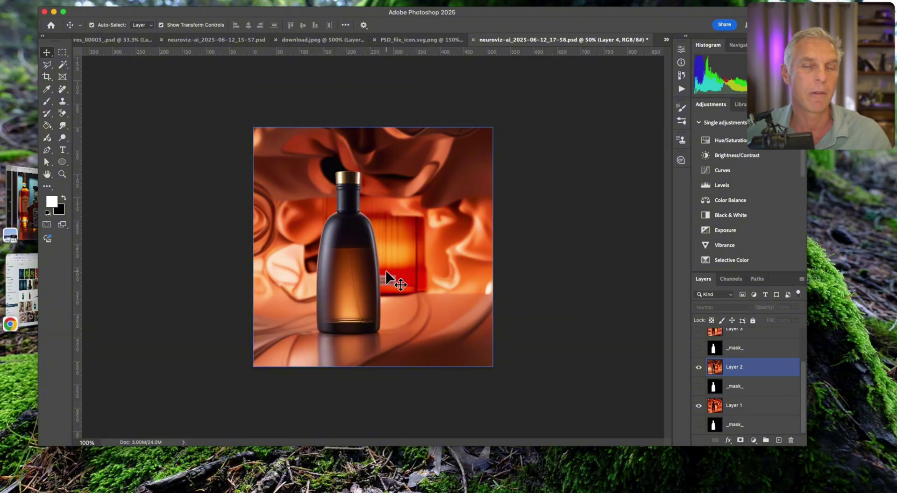
{"action": "left_click", "coordinate": [698, 330]}
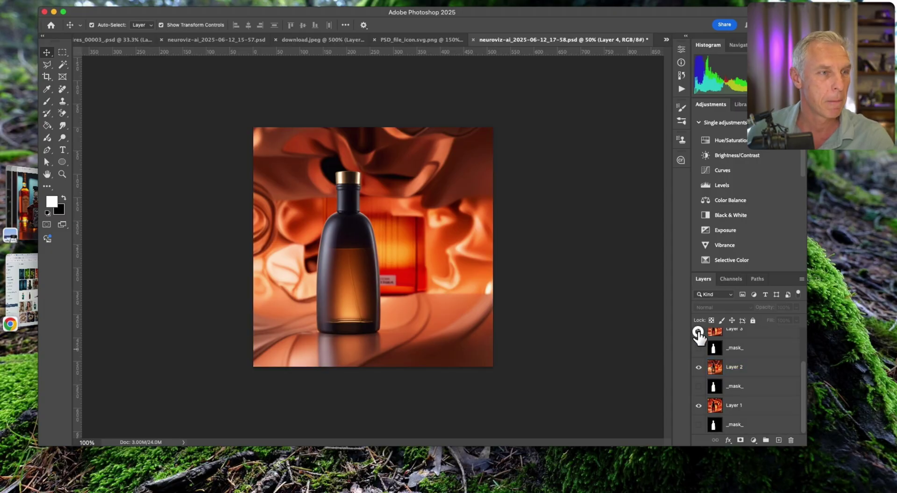
{"action": "left_click", "coordinate": [699, 330]}
{"action": "left_click", "coordinate": [734, 367]}
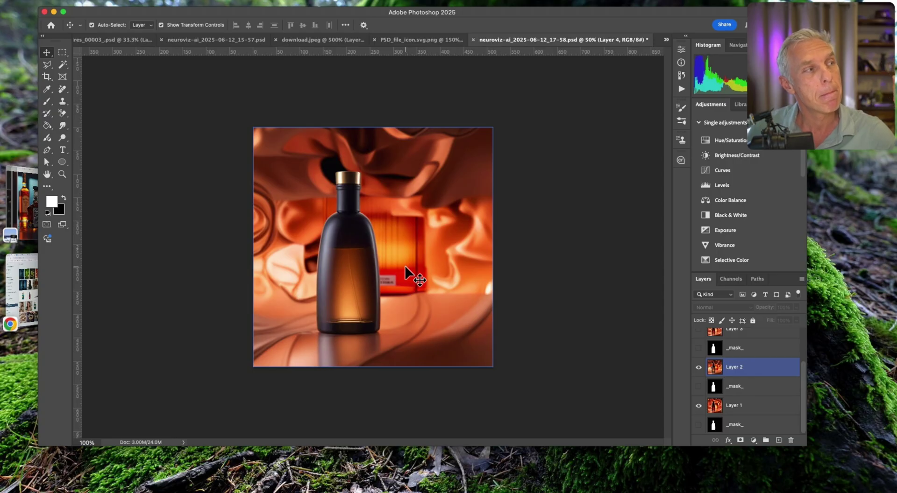
Toggle Layers 1 and 3 to compare variants, leaving Layer 3's Fahrenheit bottle visible.
{"action": "left_click", "coordinate": [600, 372]}
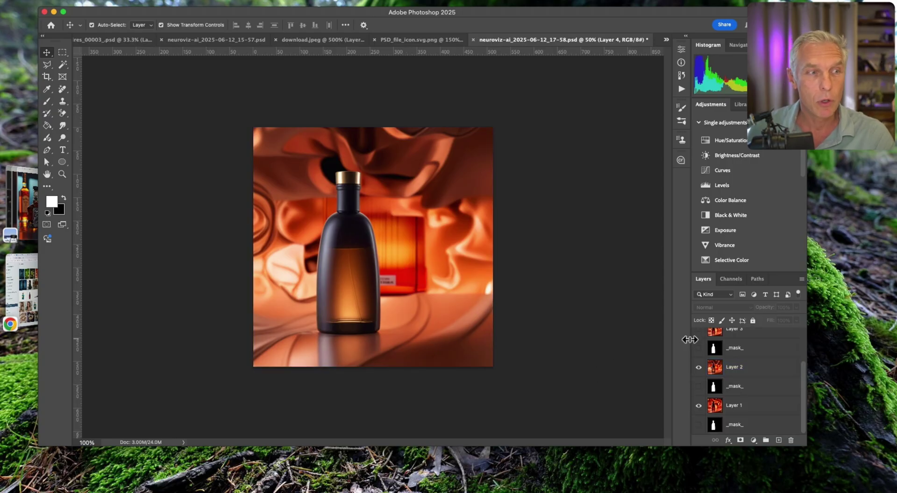
{"action": "left_click", "coordinate": [699, 332]}
{"action": "left_click", "coordinate": [366, 294]}
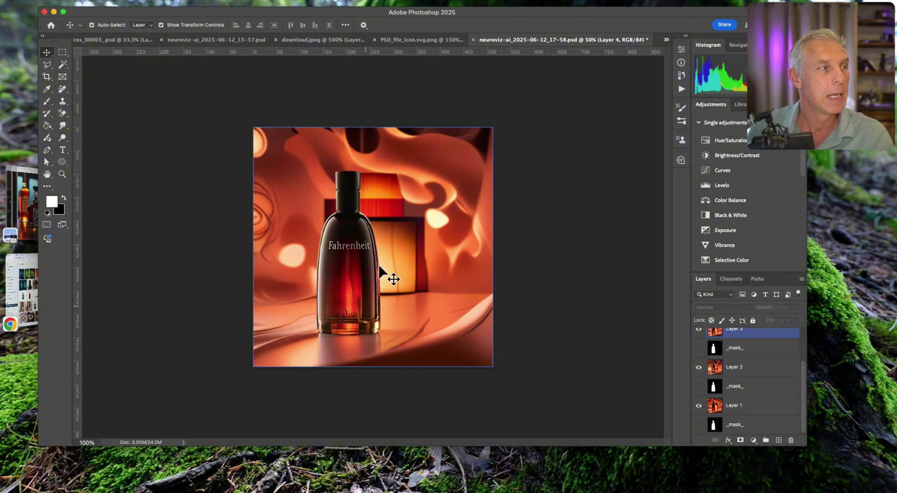
{"action": "left_click", "coordinate": [698, 404]}
{"action": "left_click", "coordinate": [698, 404]}
{"action": "left_click", "coordinate": [700, 369]}
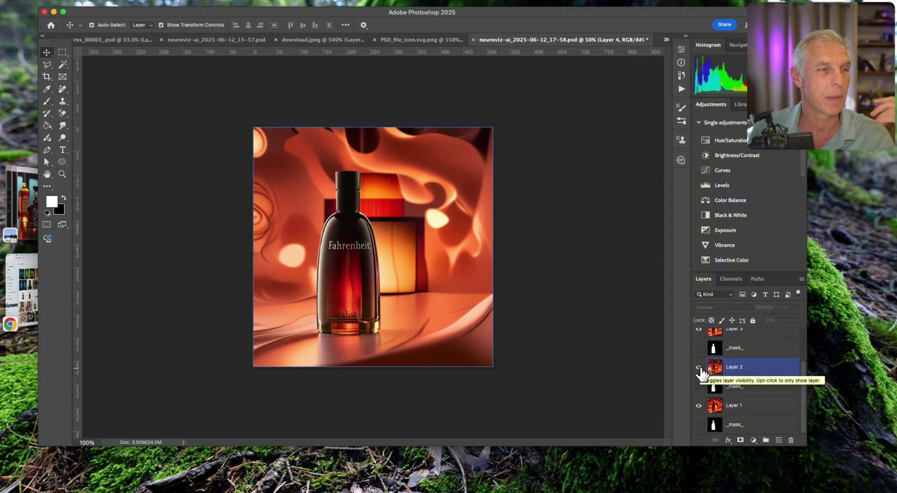
{"action": "left_click", "coordinate": [698, 330]}
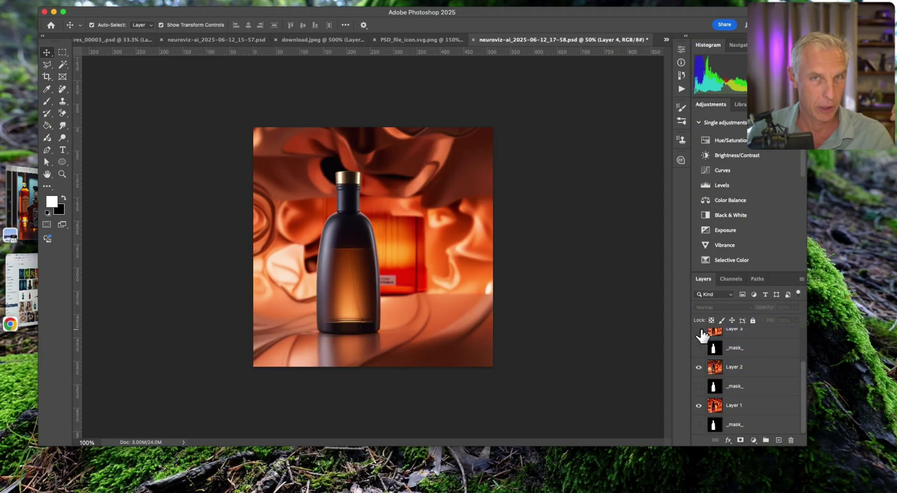
{"action": "left_click", "coordinate": [701, 330]}
{"action": "scroll", "coordinate": [754, 352], "scroll_direction": "up", "scroll_amount": 2}
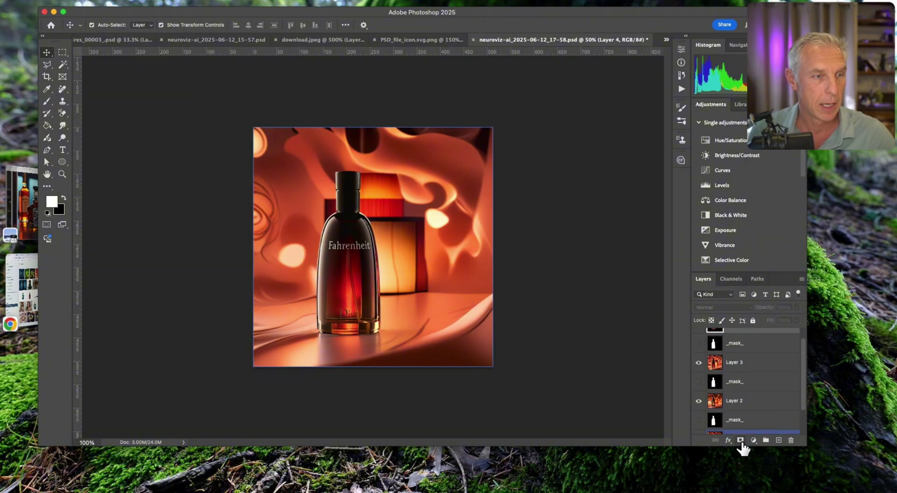
Add a hide-all black mask to Layer 4 and check its mask options without changes.
{"action": "left_click", "coordinate": [740, 440], "text": "alt"}
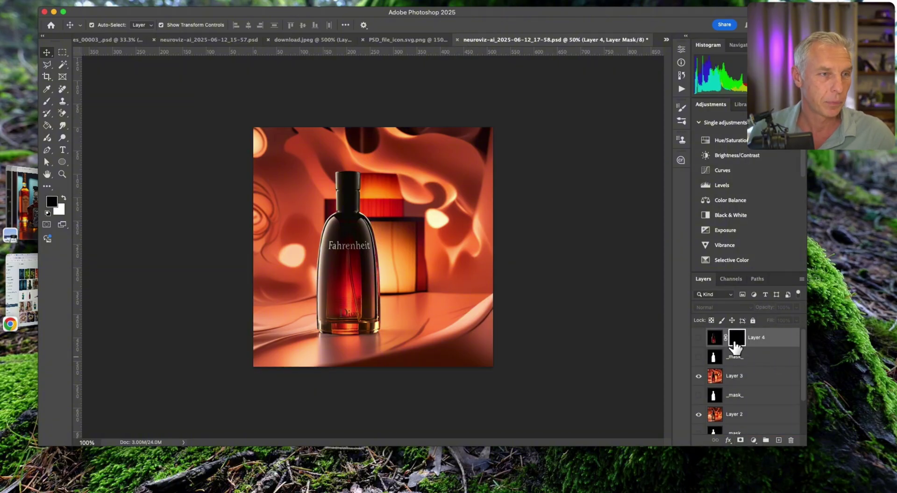
{"action": "right_click", "coordinate": [738, 344]}
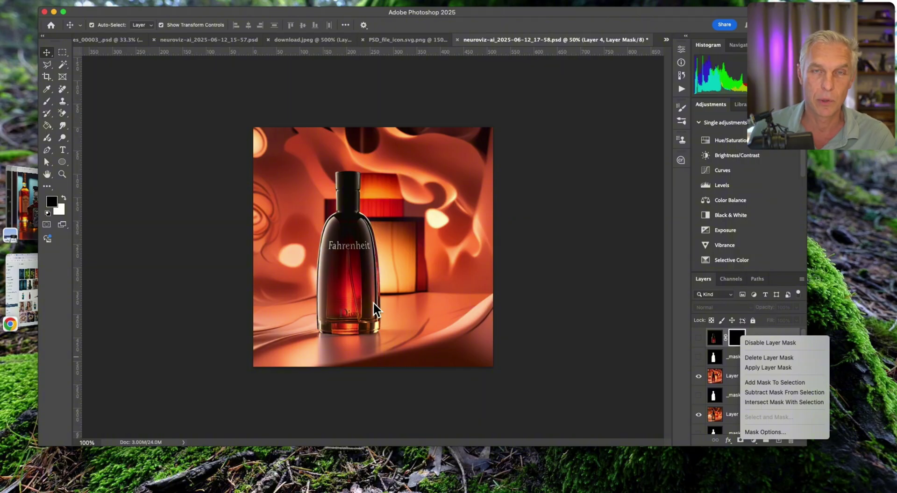
{"action": "left_click", "coordinate": [471, 286]}
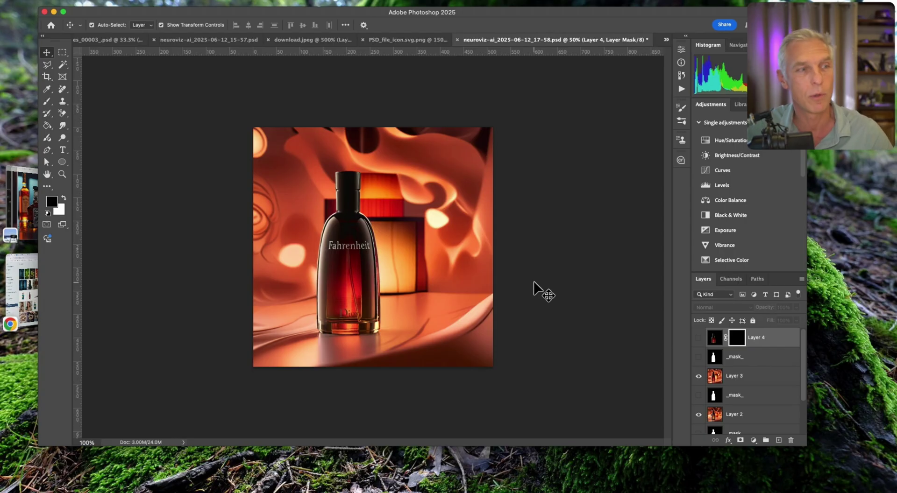
{"action": "scroll", "coordinate": [740, 394], "scroll_direction": "down", "scroll_amount": 2}
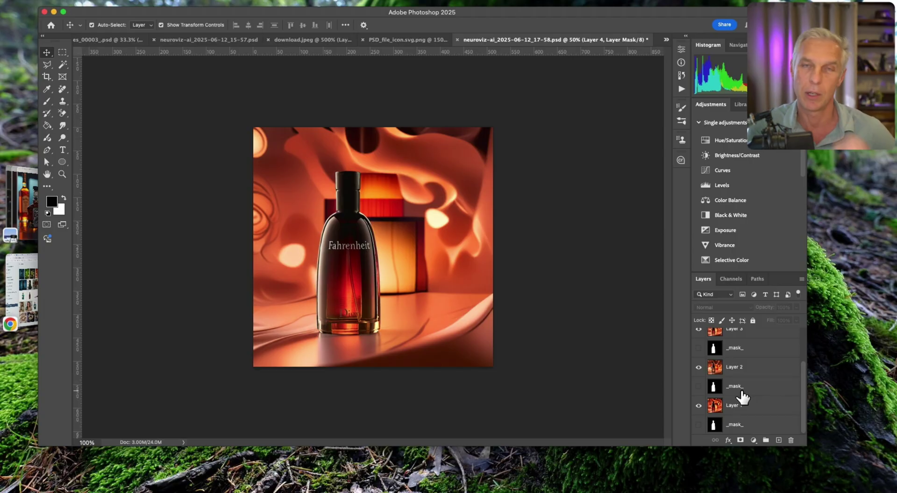
{"action": "scroll", "coordinate": [761, 381], "scroll_direction": "up", "scroll_amount": 3}
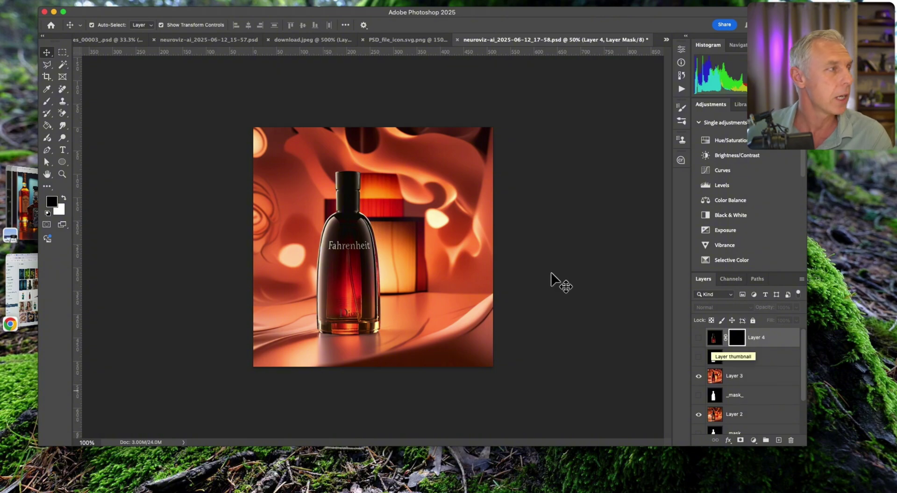
Switch from Photoshop back to the Chrome window showing NeuroViz My Gallery.
{"action": "left_click", "coordinate": [31, 289]}
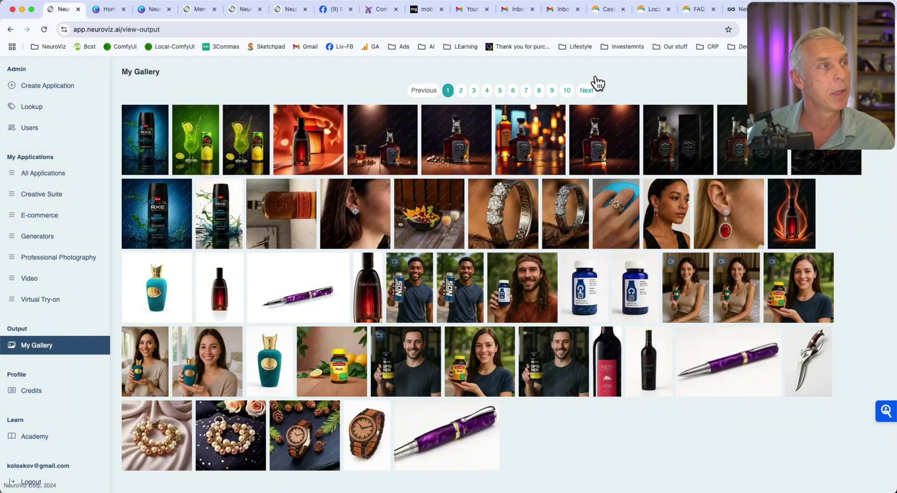
Scroll to the top and show All Applications, including AI Retoucher Studio.
{"action": "scroll", "coordinate": [34, 201], "scroll_direction": "up", "scroll_amount": 2}
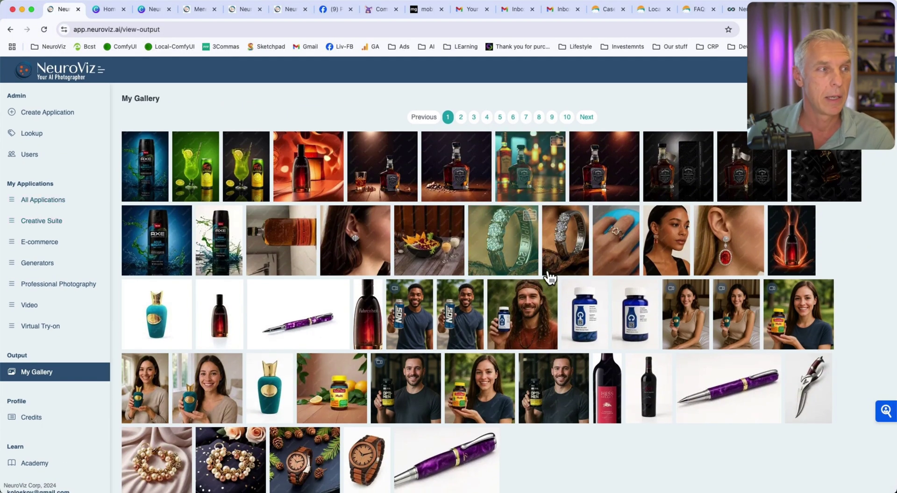
{"action": "left_click", "coordinate": [59, 200]}
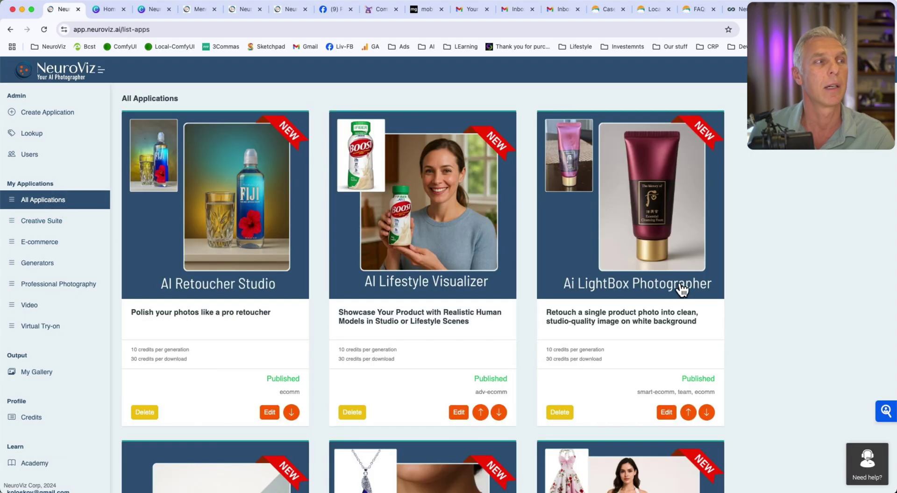